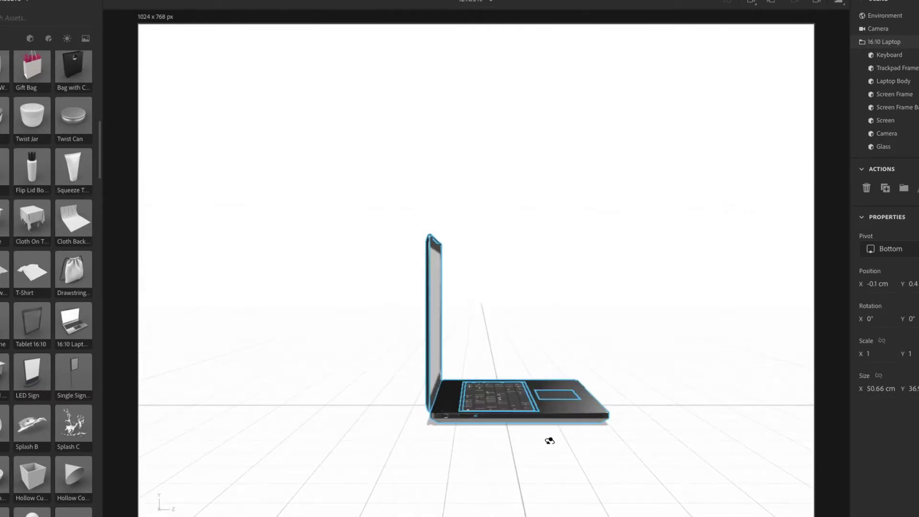
Step: Inspect the 16:10 Laptop from its side and front, and remove it from the scene
drag(550, 440, 236, 403)
drag(560, 474, 530, 460)
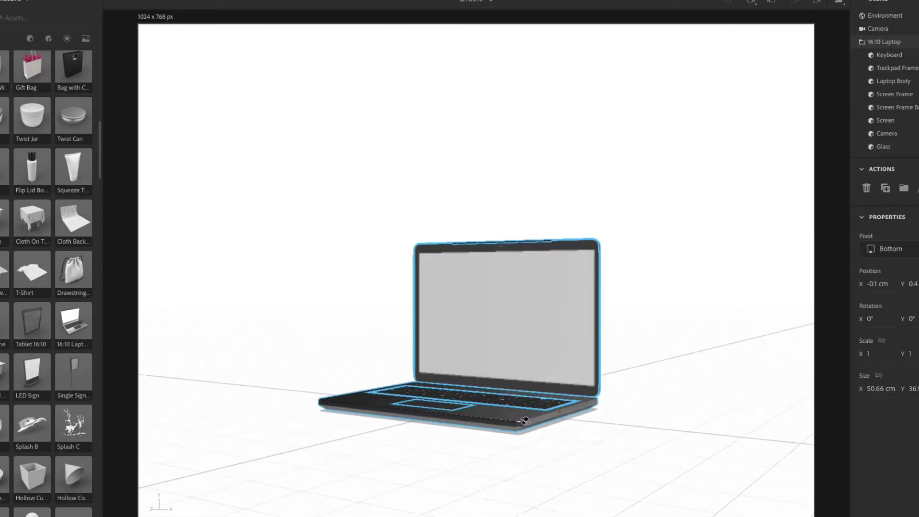
key(Delete)
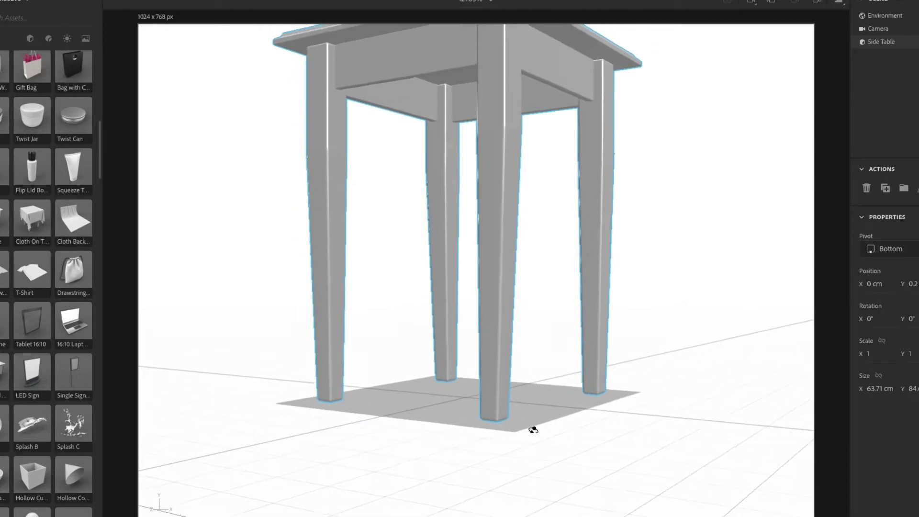
Step: Examine the side table and the ergonomic office chair models from several angles
drag(526, 338, 757, 382)
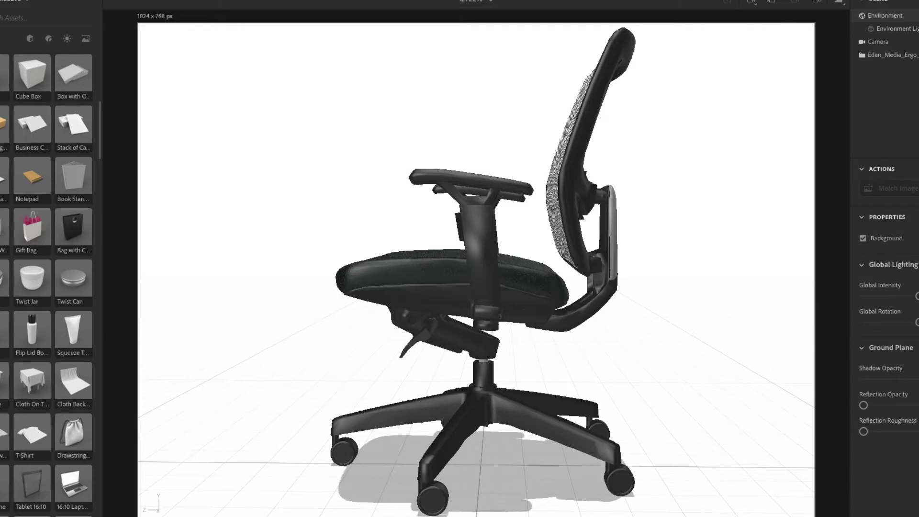
drag(131, 161, 472, 183)
drag(393, 185, 248, 201)
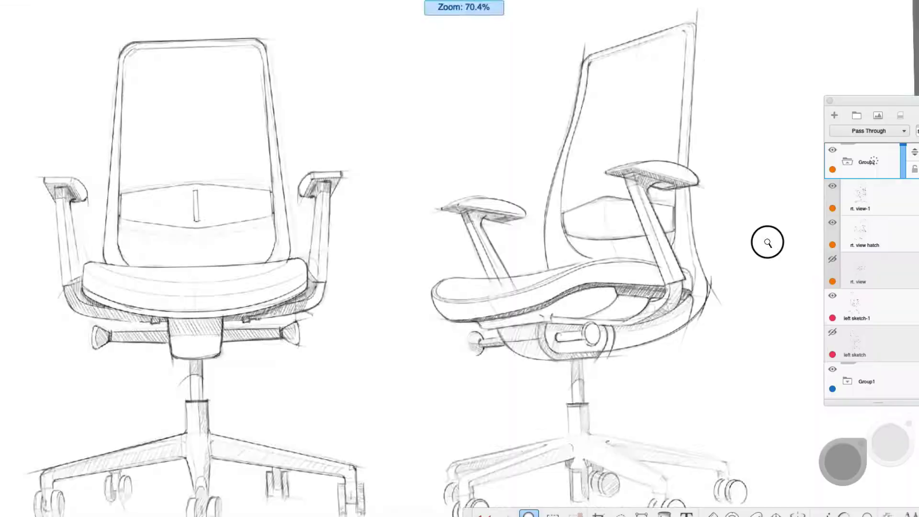
Step: Switch to the chair sketch and draw a narrow vertical slot on the right-hand chair's lumbar support, using the rt. view hatch layer
scroll(763, 240, up, 3)
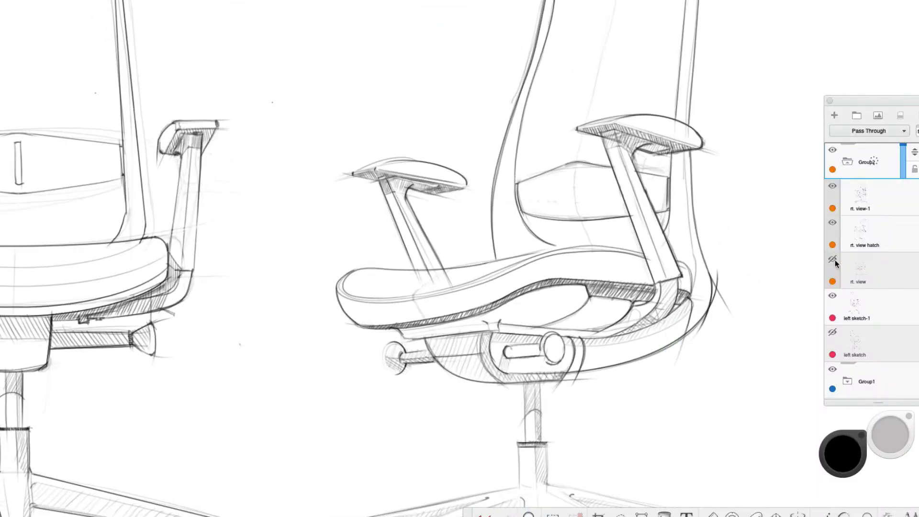
click(832, 225)
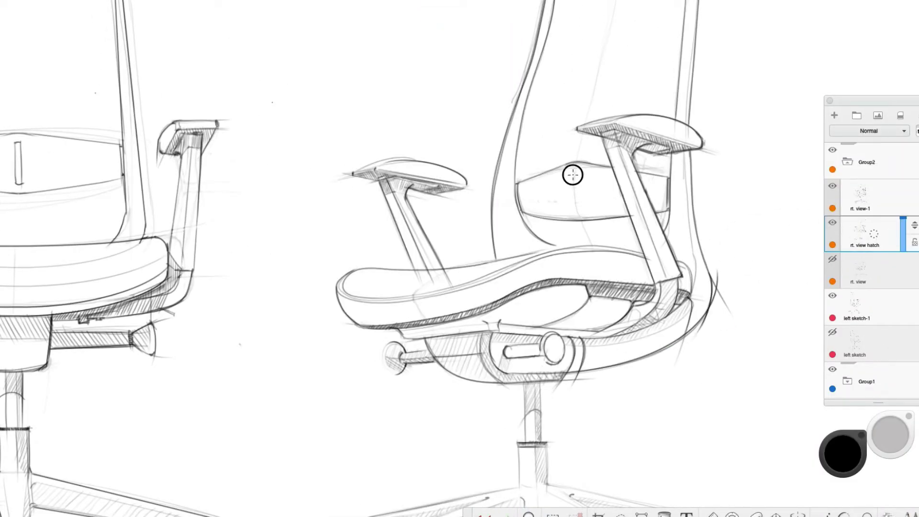
drag(572, 174, 580, 212)
key(ctrl+z)
drag(574, 171, 579, 218)
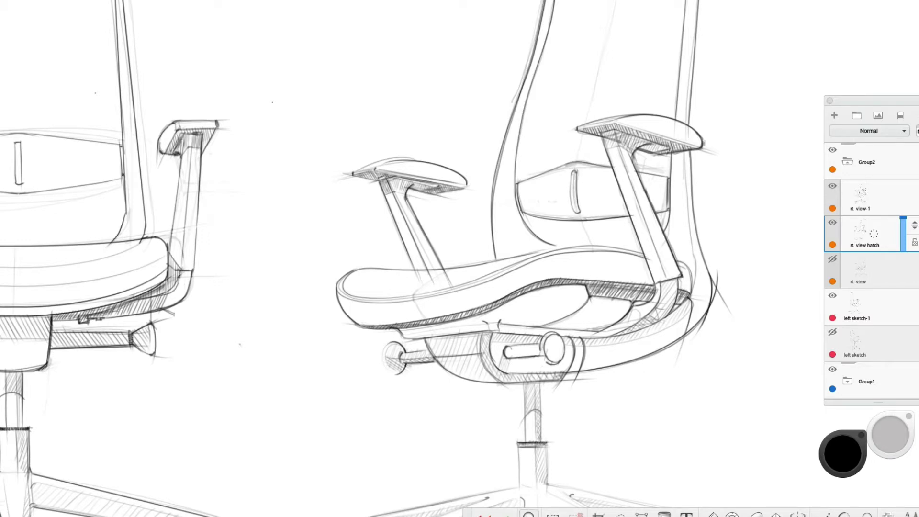
key(space)
drag(472, 354, 445, 445)
drag(491, 452, 689, 443)
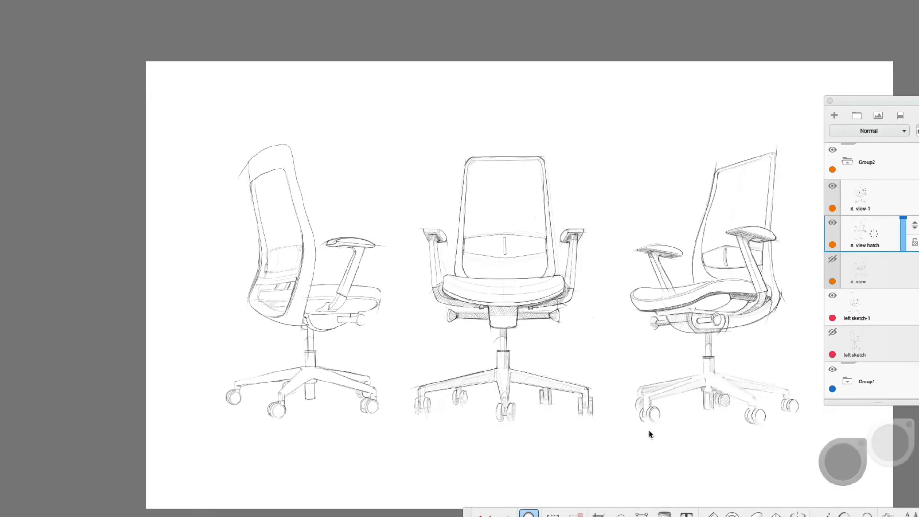
Step: On Layer16, draw the curved lower inner edge of the left-hand chair's backrest opening
drag(318, 377, 306, 407)
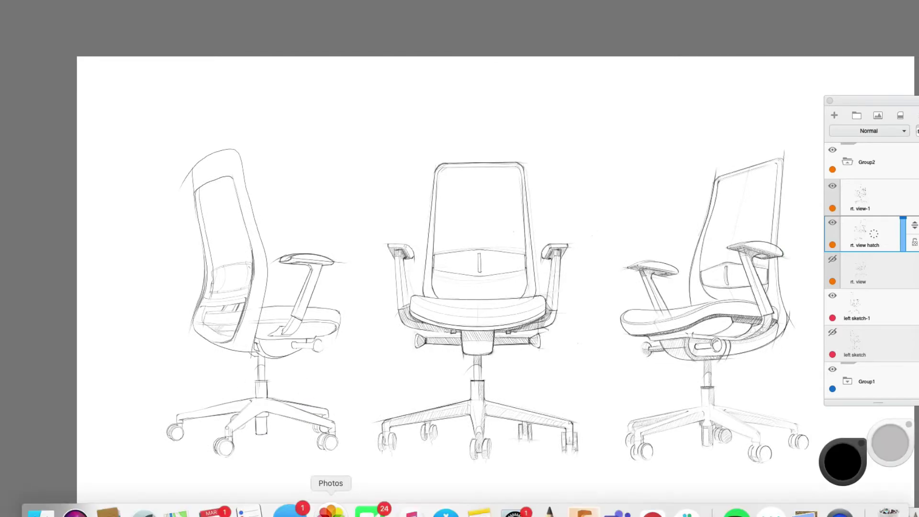
scroll(205, 359, up, 5)
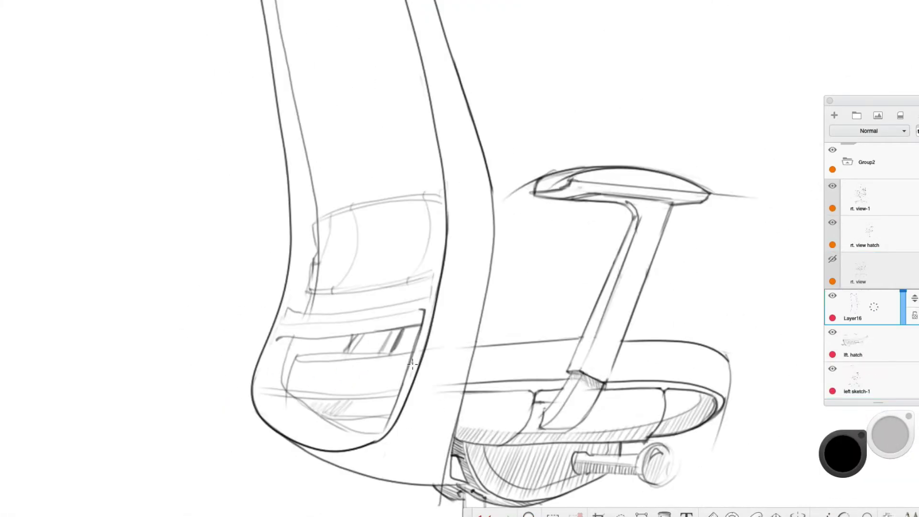
mouse_move(300, 338)
mouse_down()
mouse_move(287, 378)
mouse_move(317, 411)
mouse_move(393, 407)
mouse_up()
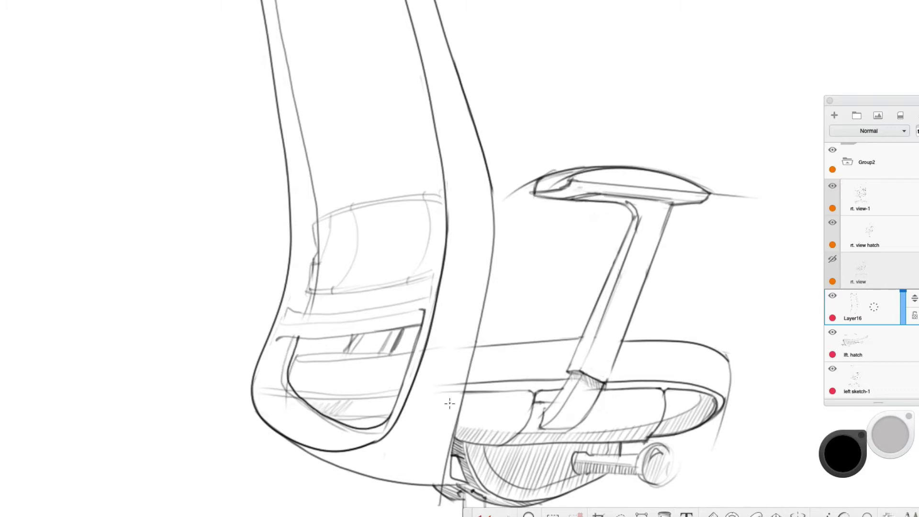
key(ctrl+z)
mouse_move(297, 339)
mouse_down()
mouse_move(322, 421)
mouse_move(391, 418)
mouse_up()
key(ctrl+z)
click(845, 514)
mouse_move(296, 340)
mouse_down()
mouse_move(289, 387)
mouse_move(340, 425)
mouse_move(403, 411)
mouse_up()
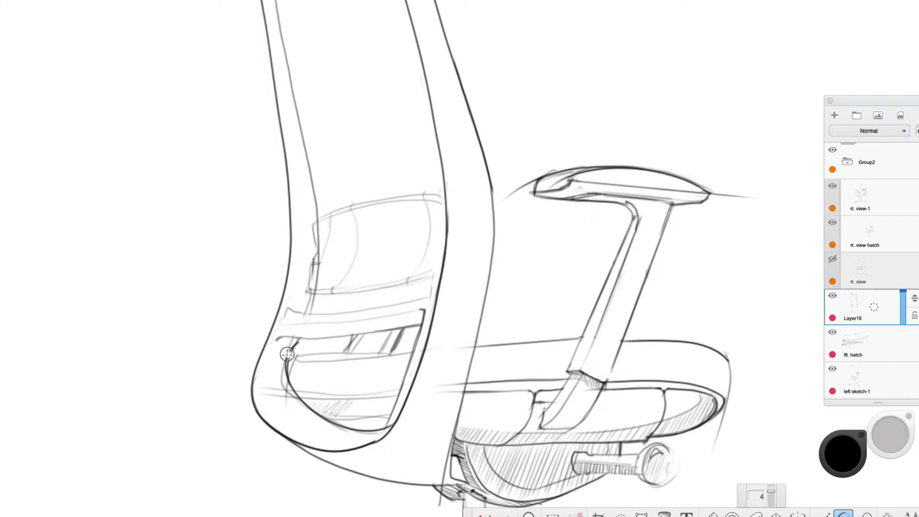
Step: Trace the long inner contour down the left side of the left-hand chair's backrest opening
key(space)
drag(537, 468, 478, 458)
click(843, 514)
mouse_move(355, 120)
mouse_down()
mouse_move(381, 275)
mouse_move(382, 329)
mouse_move(358, 389)
mouse_up()
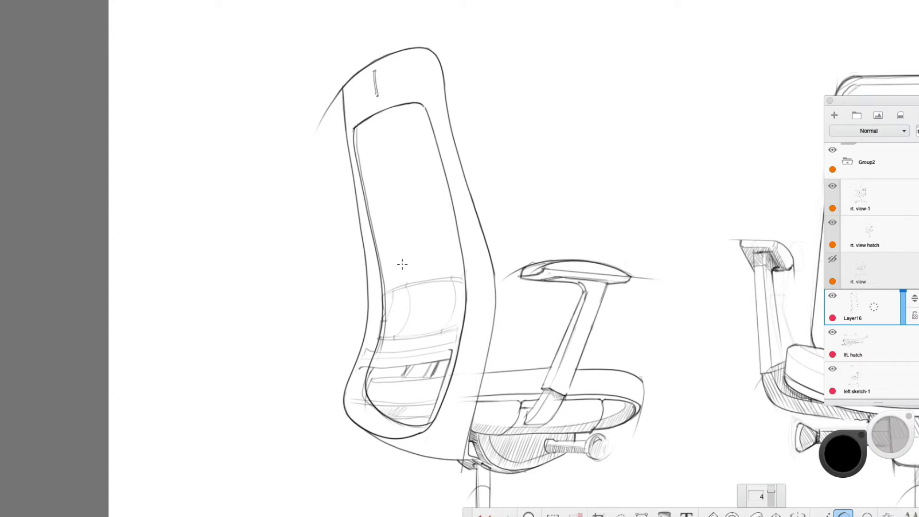
Step: Draw the horizontal crossbars visible through the lower part of the left-hand chair's backrest opening
scroll(468, 357, up, 3)
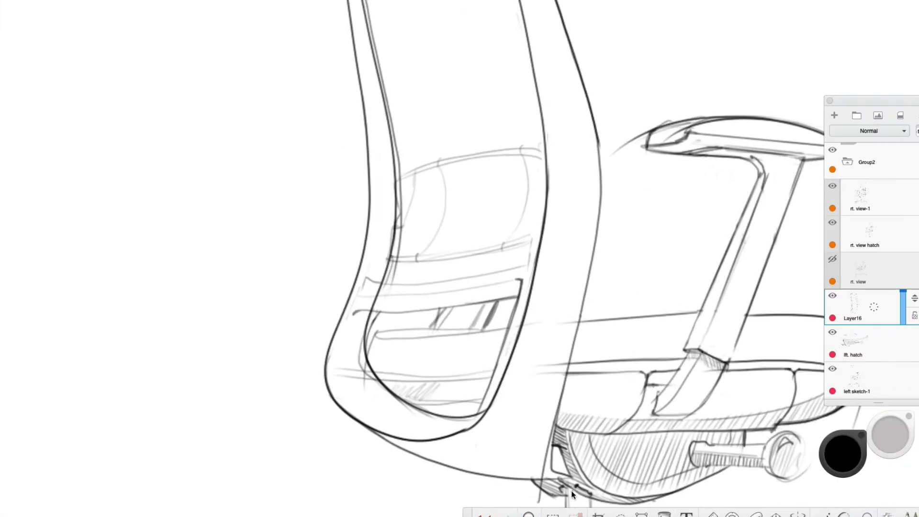
mouse_move(488, 334)
mouse_down()
mouse_move(436, 328)
mouse_move(380, 339)
mouse_move(514, 328)
mouse_up()
key(ctrl+z)
click(844, 514)
mouse_move(378, 334)
mouse_down()
mouse_move(371, 385)
mouse_move(486, 373)
mouse_up()
drag(391, 382, 478, 383)
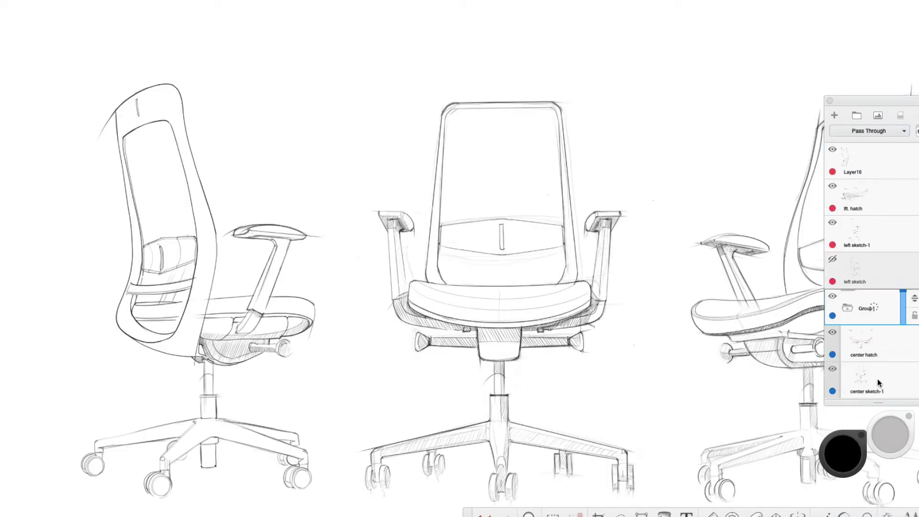
Step: On the center sketch-1 layer, draw a line across the front-view backrest just below its top frame
click(886, 378)
drag(449, 131, 549, 128)
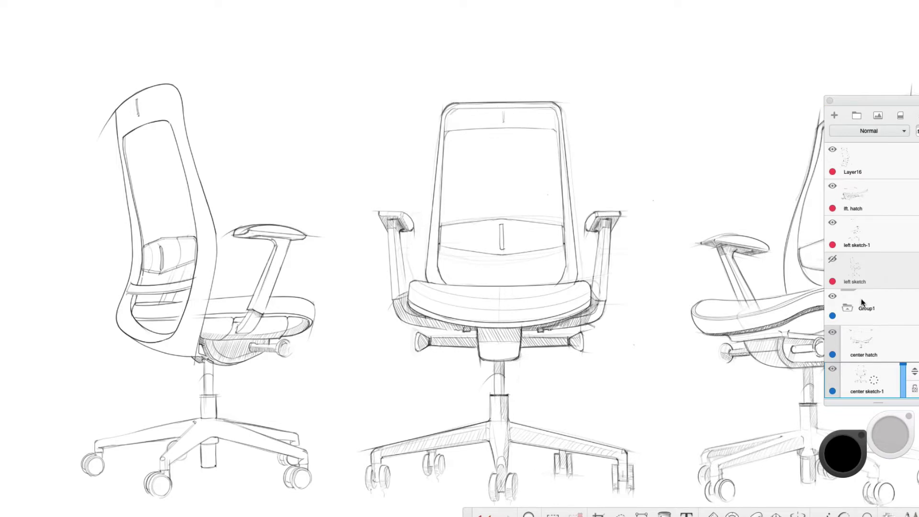
click(876, 301)
Step: On the lft. hatch layer, hatch the left-hand chair's armrest underside and the top section of its support post
click(858, 201)
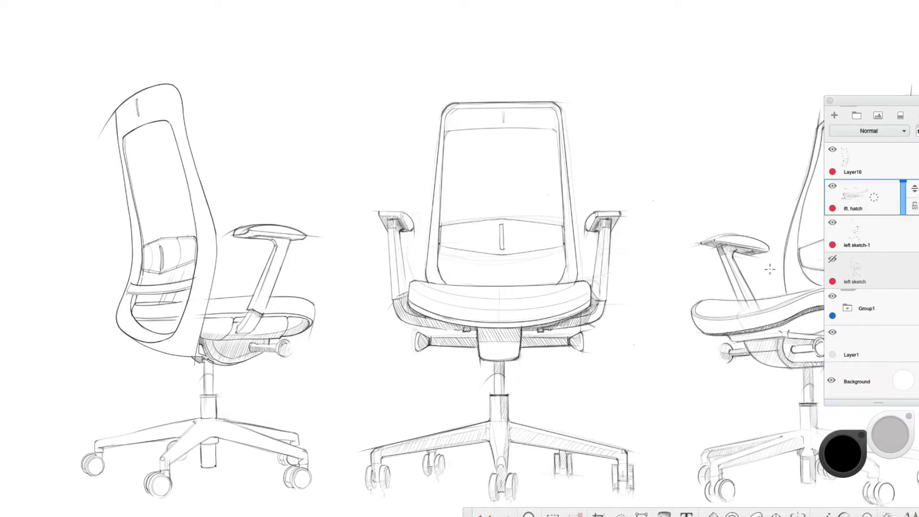
key(space)
drag(223, 338, 483, 427)
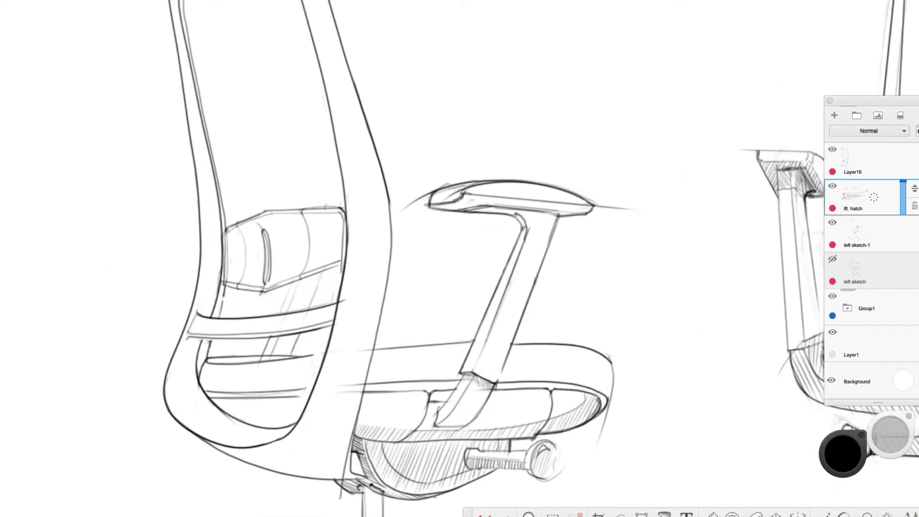
click(844, 515)
drag(445, 205, 444, 210)
mouse_move(453, 203)
mouse_down()
mouse_move(463, 209)
mouse_move(439, 209)
mouse_move(458, 210)
mouse_up()
mouse_move(473, 201)
mouse_down()
mouse_move(576, 214)
mouse_move(478, 208)
mouse_move(507, 212)
mouse_up()
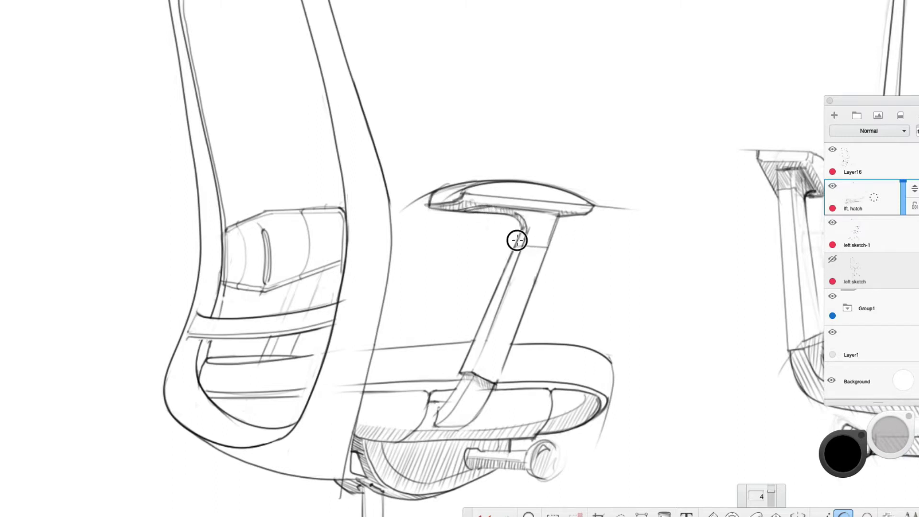
drag(527, 245, 541, 245)
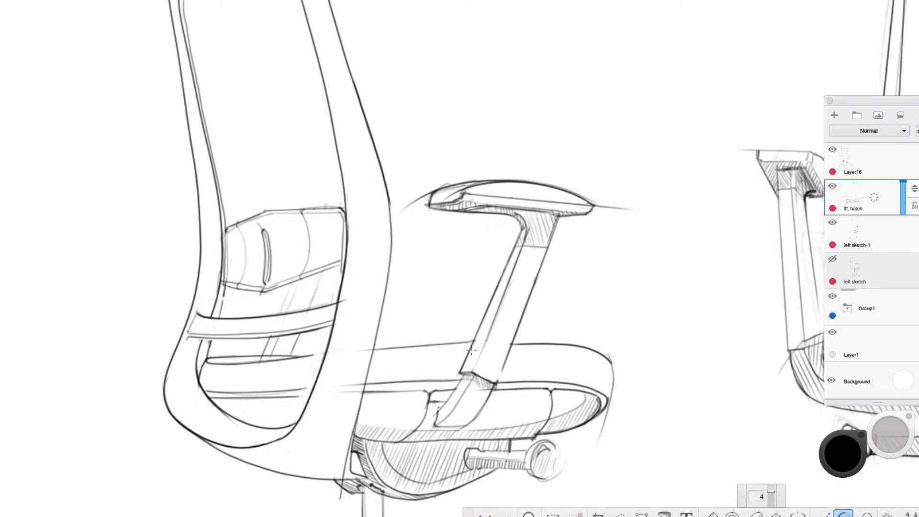
Step: Hatch the rim beneath the left-hand chair's seat cushion and the lower edge of the backrest crossbar
drag(480, 418, 546, 346)
mouse_move(598, 292)
mouse_down()
mouse_move(620, 271)
mouse_move(657, 255)
mouse_up()
drag(581, 425, 622, 399)
drag(289, 467, 383, 383)
mouse_move(344, 305)
mouse_down()
mouse_move(298, 330)
mouse_move(347, 378)
mouse_move(257, 369)
mouse_up()
key(super+z)
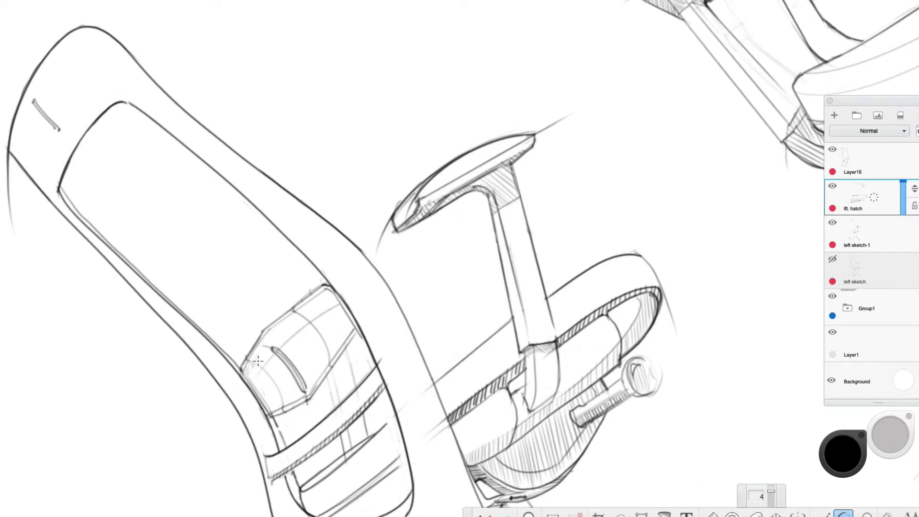
Step: Hatch the lumbar support's edges and the inner side of the left-hand chair's backrest frame
mouse_move(282, 338)
mouse_down()
mouse_move(320, 292)
mouse_move(339, 313)
mouse_up()
mouse_move(273, 416)
mouse_down()
mouse_move(310, 400)
mouse_move(356, 326)
mouse_up()
mouse_move(244, 376)
mouse_down()
mouse_move(292, 468)
mouse_move(274, 428)
mouse_move(283, 453)
mouse_up()
scroll(312, 492, down, 2)
drag(64, 159, 117, 217)
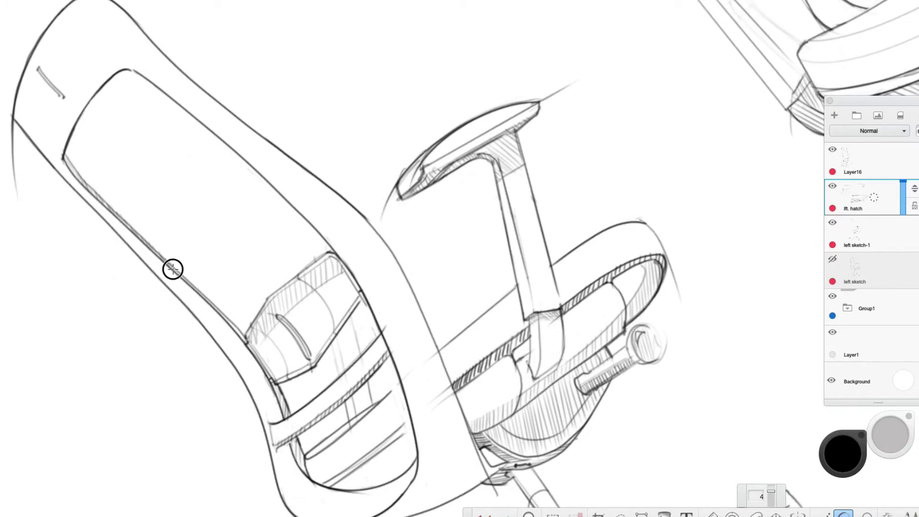
Step: Shade the left-hand chair's upper lift column with hatching and fill in the collar ring beneath it
scroll(240, 330, down, 10)
scroll(457, 314, up, 5)
drag(424, 176, 411, 205)
mouse_move(441, 182)
mouse_down()
mouse_move(411, 224)
mouse_move(410, 243)
mouse_up()
mouse_move(459, 212)
mouse_down()
mouse_move(434, 249)
mouse_move(452, 201)
mouse_move(457, 345)
mouse_move(468, 372)
mouse_move(464, 357)
mouse_up()
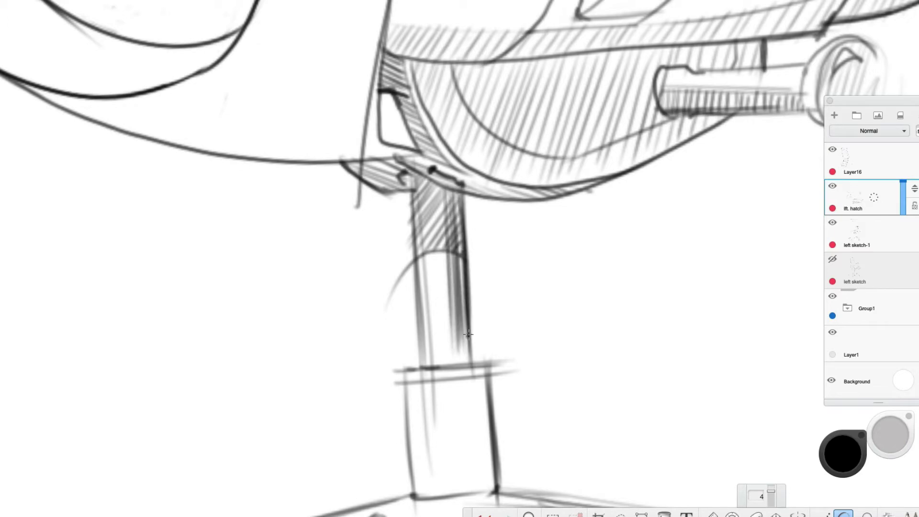
mouse_move(404, 371)
mouse_down()
mouse_move(486, 374)
mouse_move(406, 371)
mouse_move(415, 371)
mouse_move(410, 384)
mouse_move(487, 376)
mouse_up()
drag(406, 369, 457, 367)
Step: Shade the lower column sleeve below the collar with vertical strokes and darken its side edges
drag(513, 445, 499, 287)
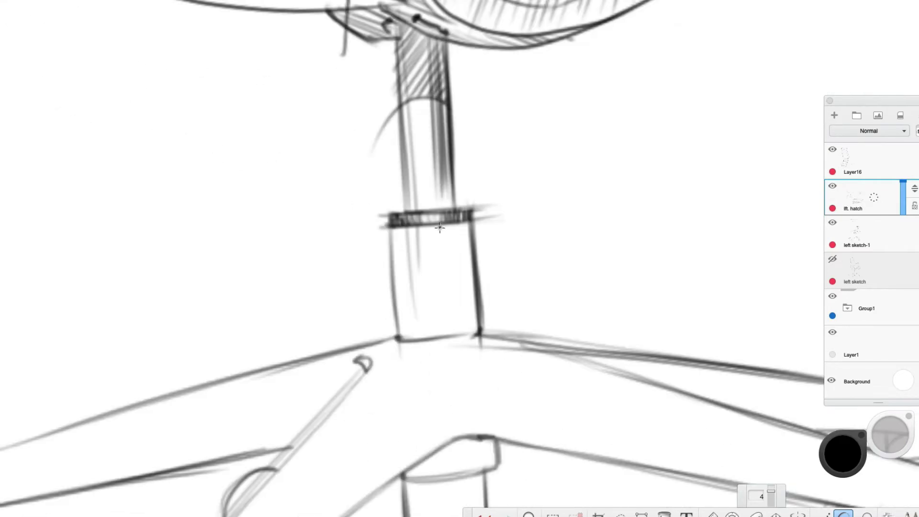
mouse_move(438, 222)
mouse_down()
mouse_move(454, 265)
mouse_move(464, 238)
mouse_move(477, 331)
mouse_up()
mouse_move(391, 222)
mouse_down()
mouse_move(397, 347)
mouse_move(398, 338)
mouse_up()
drag(488, 329, 481, 330)
Step: Outline the recessed side face of the front base leg and fill it with vertical hatching
drag(518, 321, 508, 219)
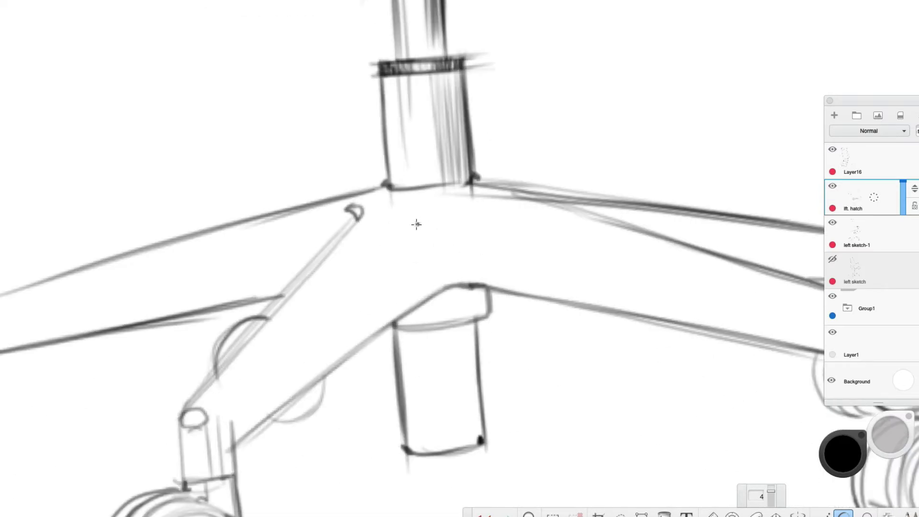
mouse_move(217, 405)
mouse_down()
mouse_move(409, 211)
mouse_move(431, 292)
mouse_up()
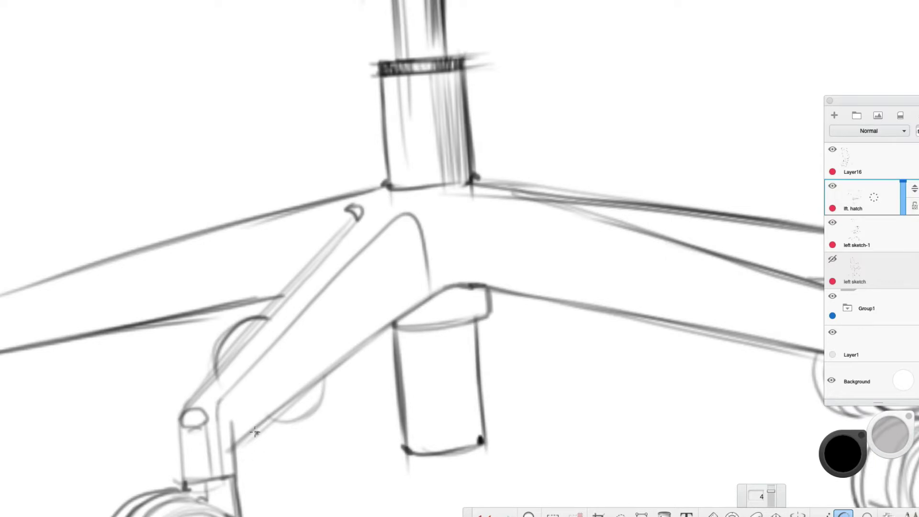
mouse_move(235, 420)
mouse_down()
mouse_move(240, 408)
mouse_move(227, 412)
mouse_move(240, 402)
mouse_move(265, 398)
mouse_move(328, 283)
mouse_move(356, 268)
mouse_move(386, 343)
mouse_move(423, 288)
mouse_up()
Step: Shade the cylinder beneath the base hub with vertical strokes and darken the front leg's lower edge
mouse_move(407, 324)
mouse_down()
mouse_move(404, 318)
mouse_move(478, 308)
mouse_move(457, 447)
mouse_move(402, 328)
mouse_move(412, 441)
mouse_up()
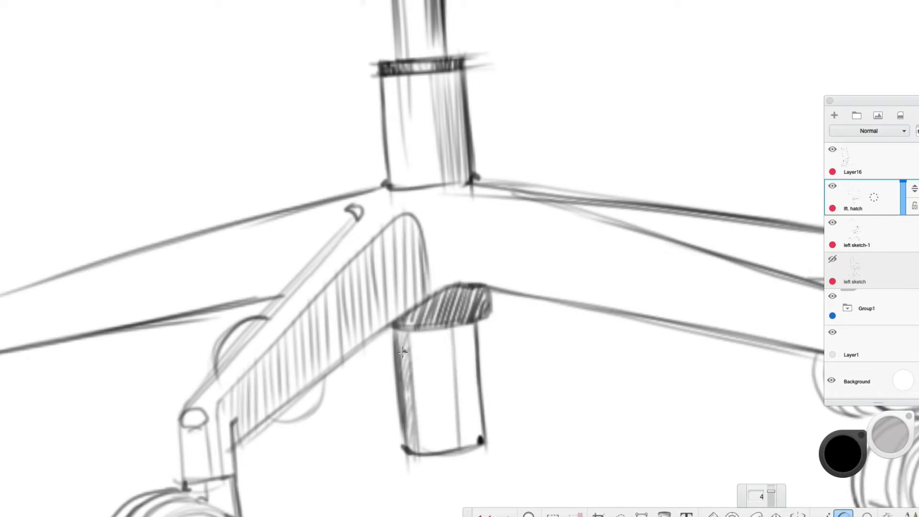
drag(398, 361, 488, 355)
mouse_move(416, 332)
mouse_down()
mouse_move(453, 324)
mouse_move(473, 343)
mouse_move(465, 330)
mouse_move(480, 439)
mouse_up()
mouse_move(233, 449)
mouse_down()
mouse_move(425, 293)
mouse_move(471, 279)
mouse_up()
Step: Redraw the upper and lower edges of the base leg extending to the far-left caster with darker lines
scroll(445, 294, down, 5)
scroll(436, 296, up, 4)
drag(89, 405, 258, 403)
drag(214, 315, 576, 212)
key(ctrl+z)
key(ctrl+z)
drag(232, 341, 506, 285)
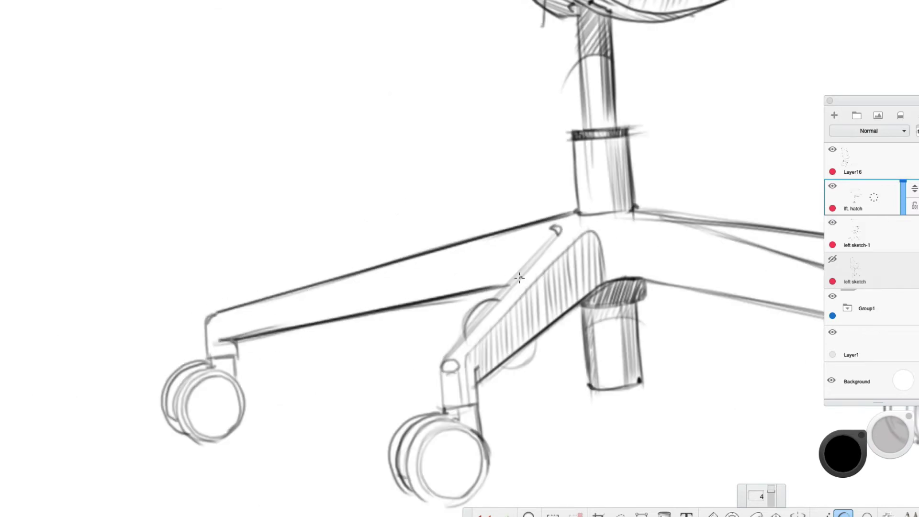
Step: Draw a curved contour along the far-left base leg and hatch the face below it from caster to hub
drag(548, 246, 216, 334)
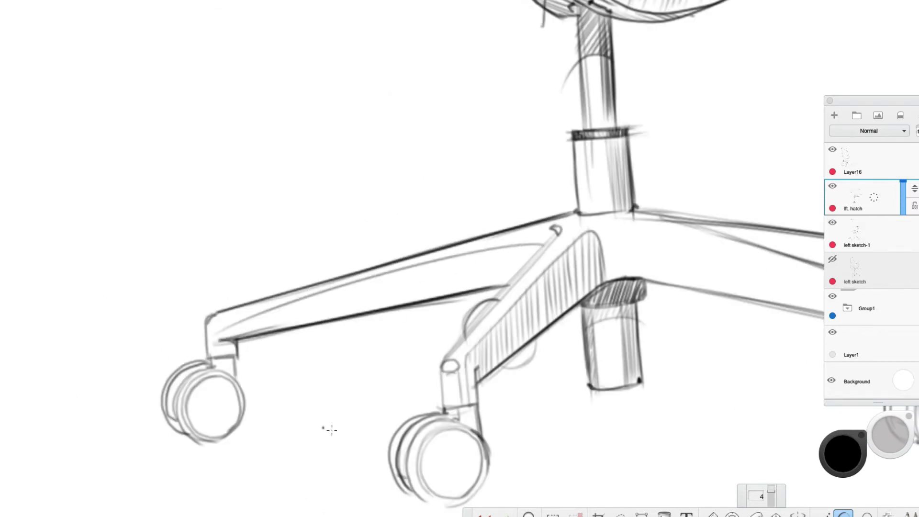
drag(336, 429, 455, 468)
drag(317, 445, 321, 458)
drag(328, 431, 331, 448)
drag(338, 414, 342, 435)
drag(348, 399, 354, 424)
mouse_move(359, 382)
mouse_down()
mouse_move(363, 414)
mouse_move(372, 404)
mouse_up()
mouse_move(375, 361)
mouse_down()
mouse_move(381, 391)
mouse_move(400, 323)
mouse_move(453, 268)
mouse_move(496, 241)
mouse_move(502, 258)
mouse_up()
drag(504, 207, 510, 246)
drag(511, 200, 514, 230)
drag(516, 189, 508, 271)
scroll(501, 367, down, 2)
scroll(501, 366, right, 2)
scroll(502, 383, up, 5)
scroll(502, 400, down, 6)
key(space)
drag(561, 356, 469, 432)
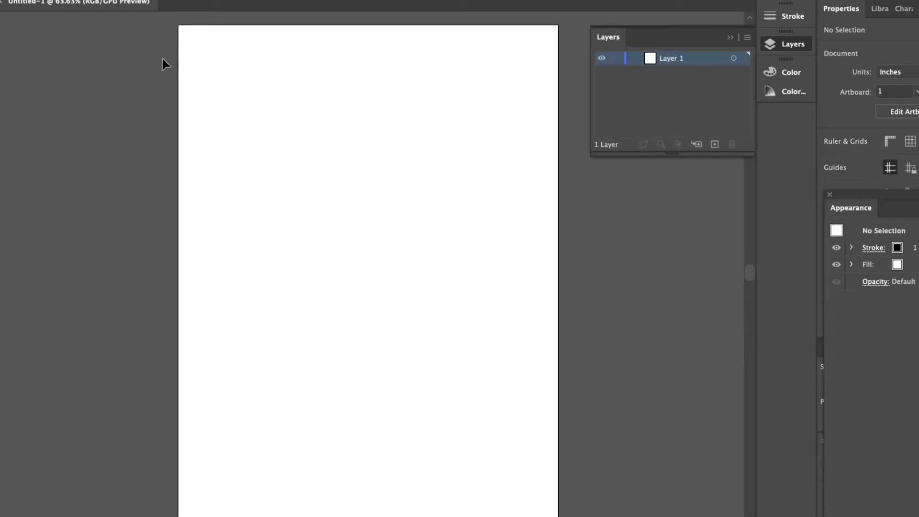
Step: Switch to Illustrator and place a single letter X near the page's upper-left corner
click(199, 45)
click(201, 46)
key(t)
click(198, 45)
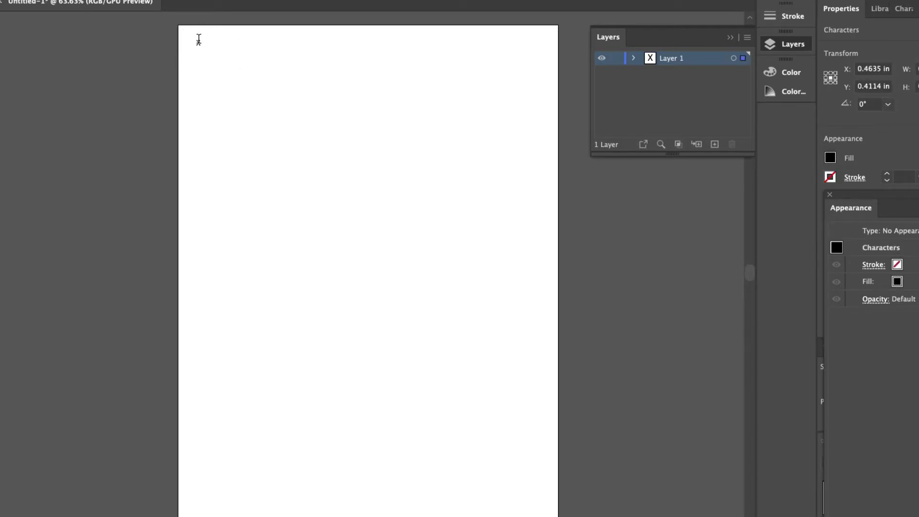
drag(193, 38, 206, 45)
key(super+z)
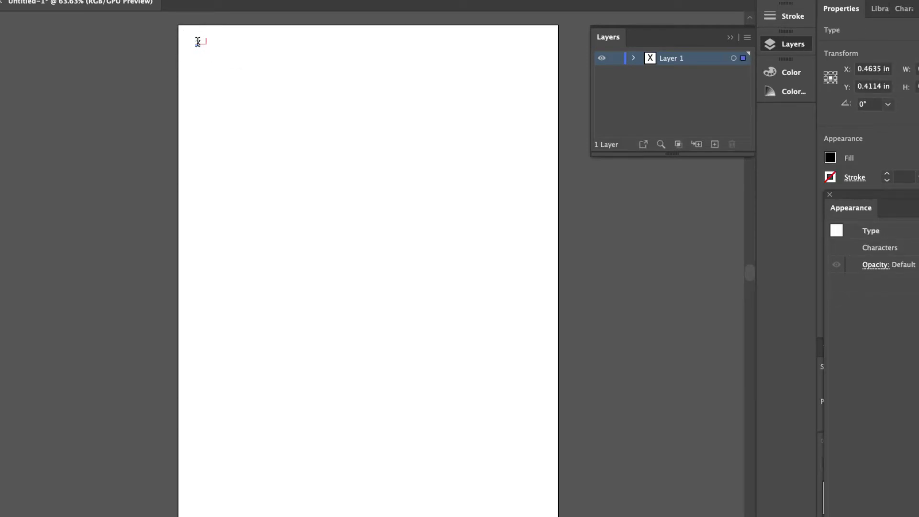
Step: Convert the letter X to outlines and scale it up slightly
key(v)
click(105, 0)
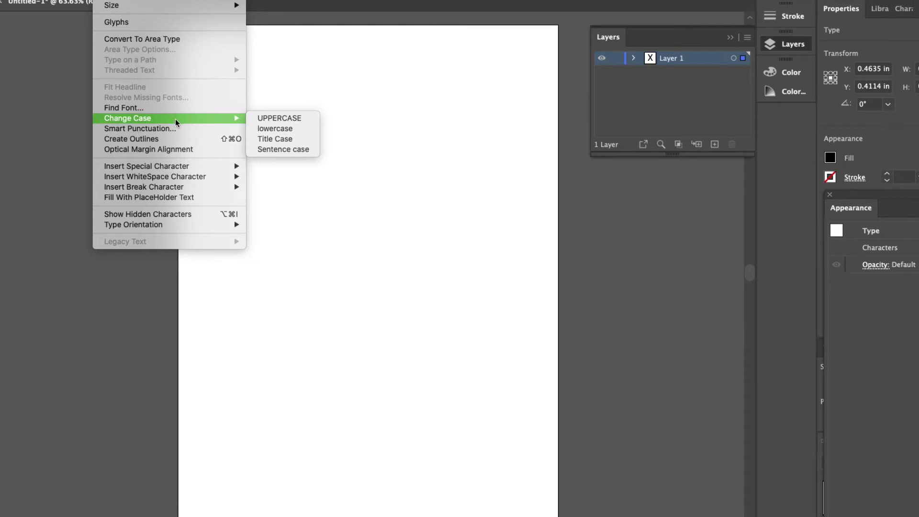
click(175, 139)
scroll(202, 29, up, 5)
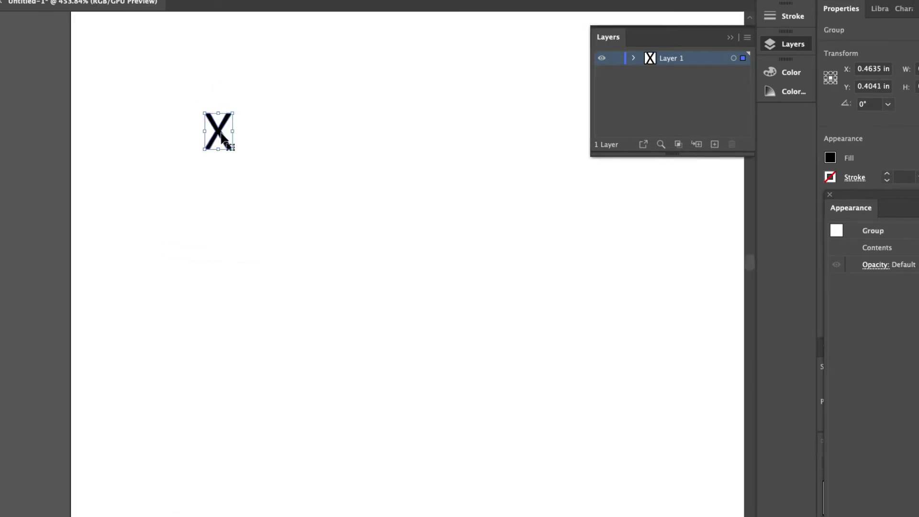
drag(234, 113, 242, 100)
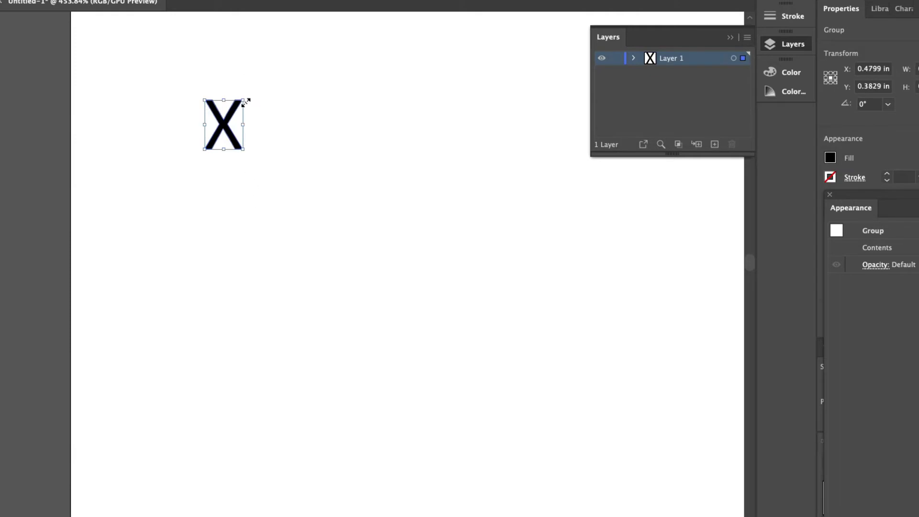
Step: Make a copy of the outlined X offset 0.12 in horizontally, with the move preview enabled
scroll(249, 203, down, 5)
scroll(407, 357, down, 5)
scroll(399, 366, right, 4)
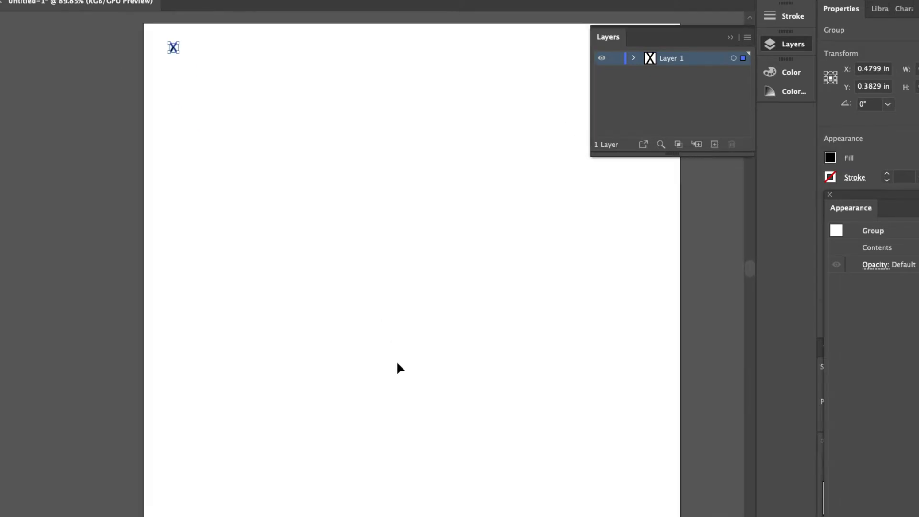
scroll(378, 353, left, 3)
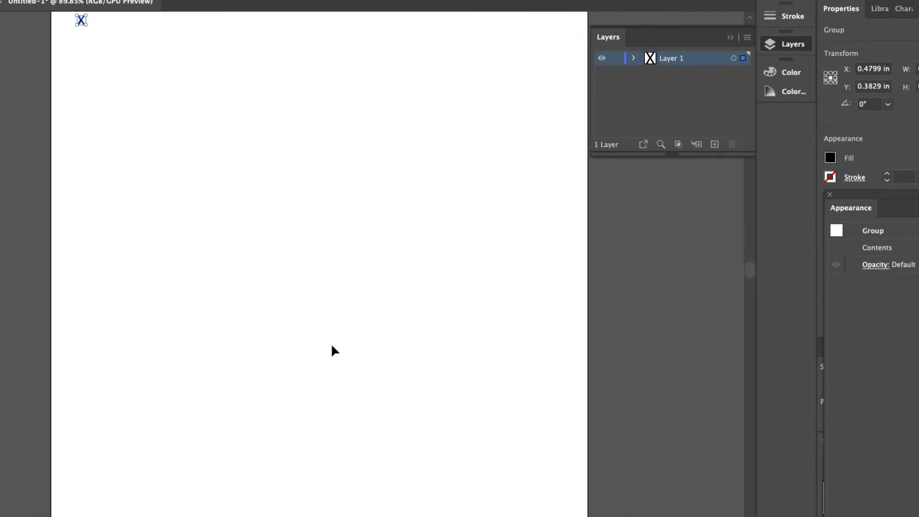
scroll(332, 347, up, 3)
scroll(332, 347, right, 2)
key(Return)
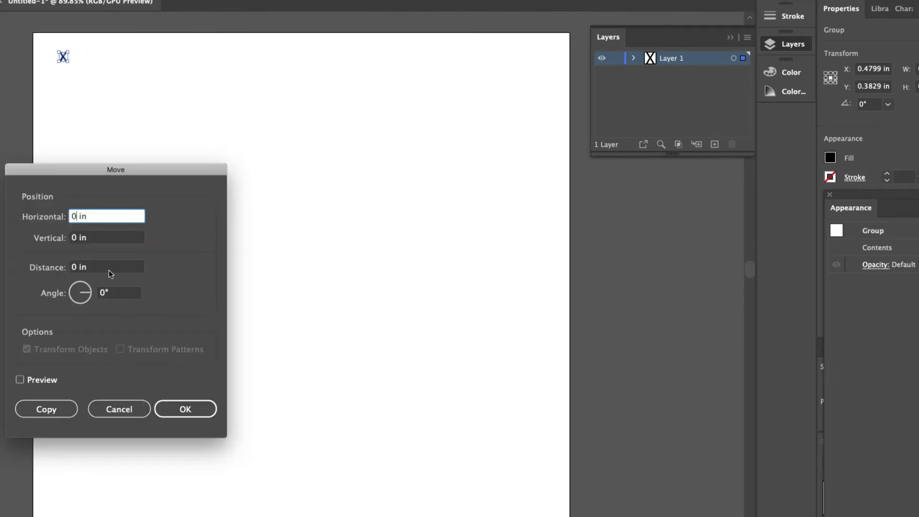
text(.12)
click(19, 379)
click(46, 408)
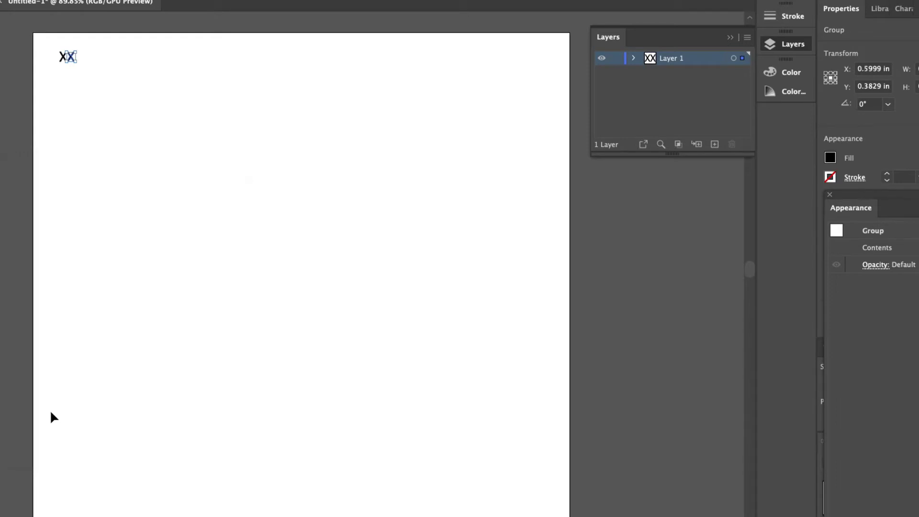
Step: Repeat the offset copy until the row of Xs reaches the page's right margin
key(ctrl+d)
key(ctrl+d)
key(ctrl+d)
key(ctrl+d)
key(ctrl+d)
key(ctrl+d)
key(ctrl+d)
key(ctrl+d)
key(ctrl+d)
key(ctrl+d)
key(ctrl+d)
key(ctrl+d)
key(ctrl+d)
key(ctrl+d)
key(ctrl+d)
key(ctrl+d)
key(ctrl+d)
key(ctrl+d)
key(ctrl+d)
key(ctrl+d)
key(ctrl+d)
key(ctrl+d)
key(ctrl+d)
key(ctrl+d)
key(ctrl+d)
key(ctrl+d)
key(ctrl+d)
key(ctrl+d)
key(ctrl+d)
key(ctrl+d)
key(ctrl+d)
key(ctrl+d)
key(ctrl+d)
key(ctrl+d)
key(ctrl+d)
key(ctrl+d)
key(ctrl+d)
key(ctrl+d)
key(ctrl+d)
key(ctrl+d)
key(ctrl+d)
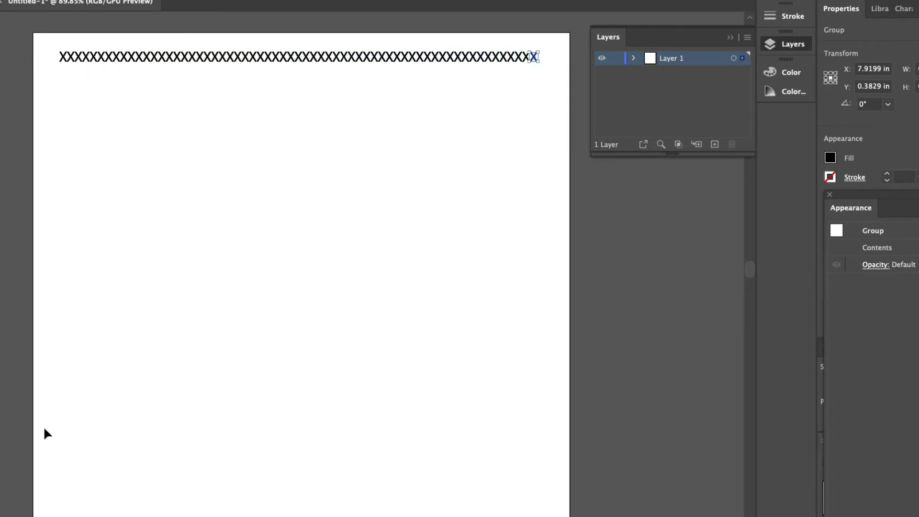
Step: Select the whole row of Xs and copy it with a 0 in horizontal and 0.12 in vertical offset
drag(50, 38, 517, 75)
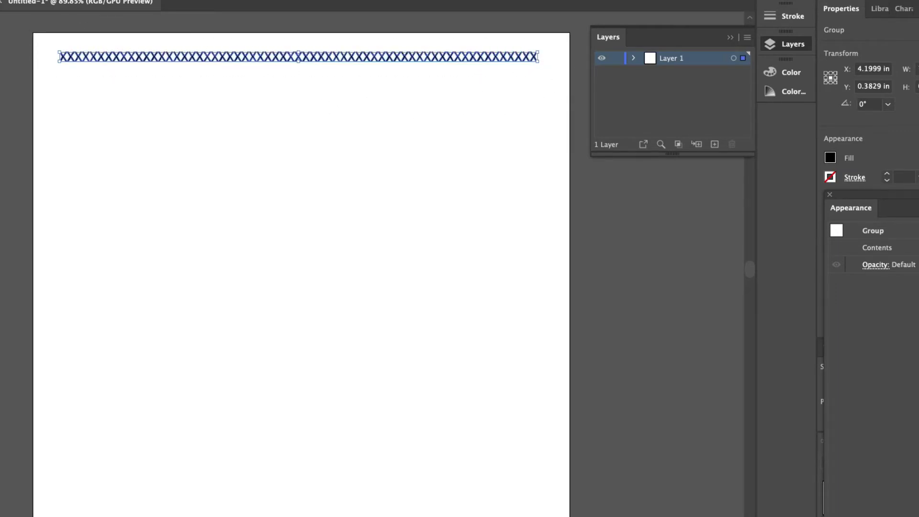
click(75, 0)
mouse_move(86, 0)
click(235, 1)
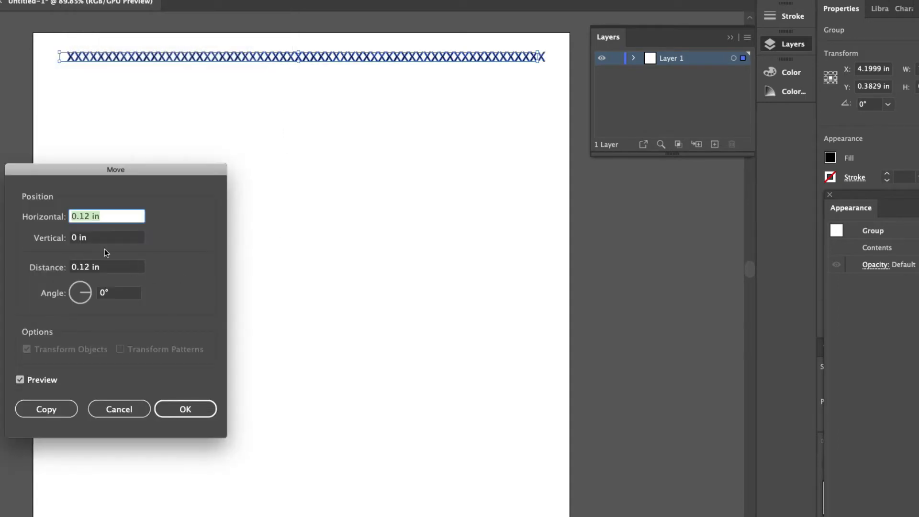
click(89, 214)
key(BackSpace)
key(BackSpace)
key(BackSpace)
click(74, 237)
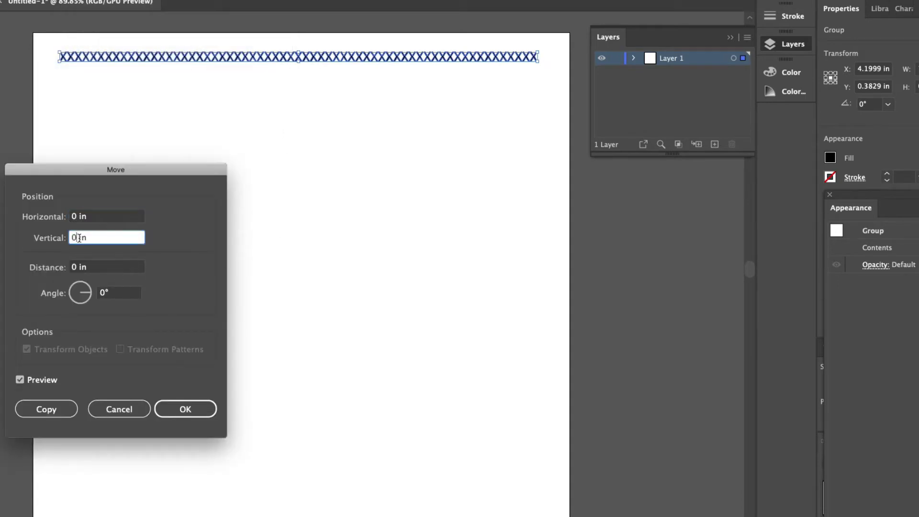
text(.12)
text(.12)
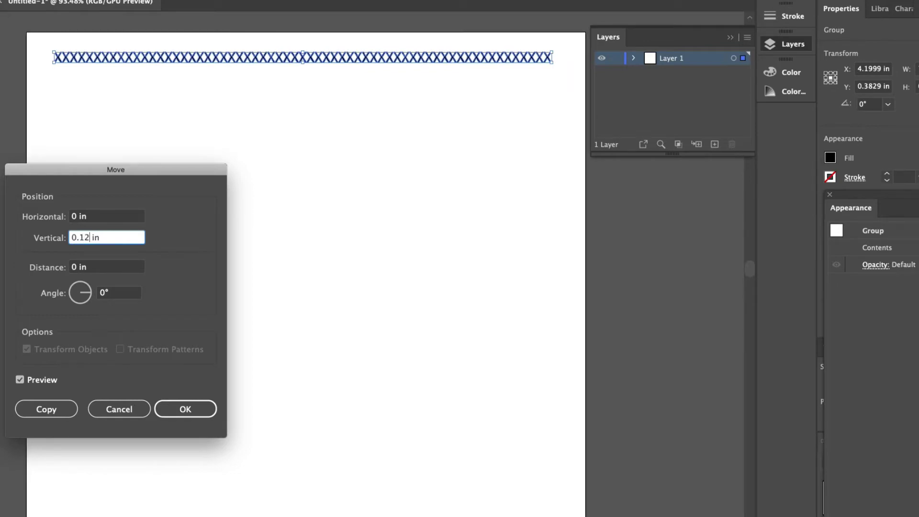
click(48, 409)
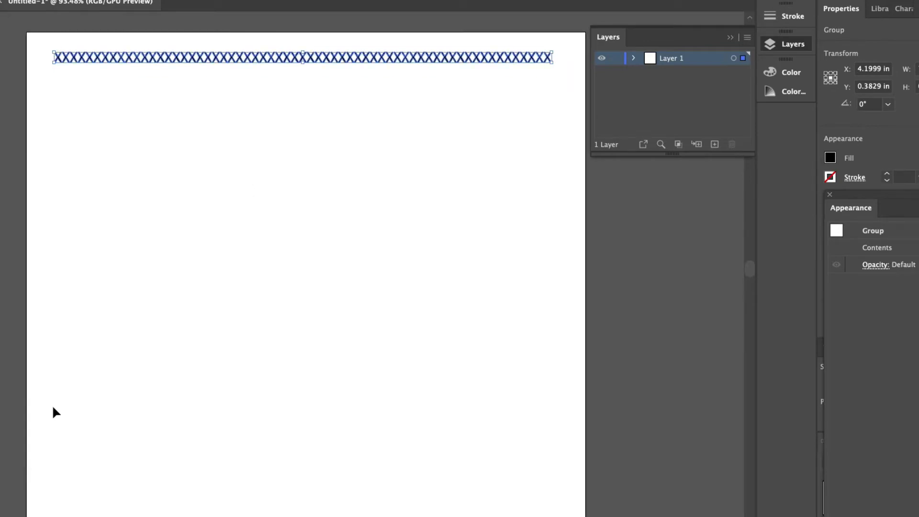
Step: Repeat the vertical row copy until the X pattern fills the page down to its bottom margin
key(ctrl+d)
key(ctrl+d)
key(ctrl+d)
key(ctrl+d)
key(ctrl+d)
key(ctrl+d)
key(ctrl+d)
key(ctrl+d)
key(ctrl+d)
key(ctrl+d)
key(ctrl+d)
key(ctrl+d)
key(ctrl+d)
key(ctrl+d)
key(ctrl+d)
key(ctrl+d)
key(ctrl+d)
key(ctrl+d)
key(ctrl+d)
key(ctrl+d)
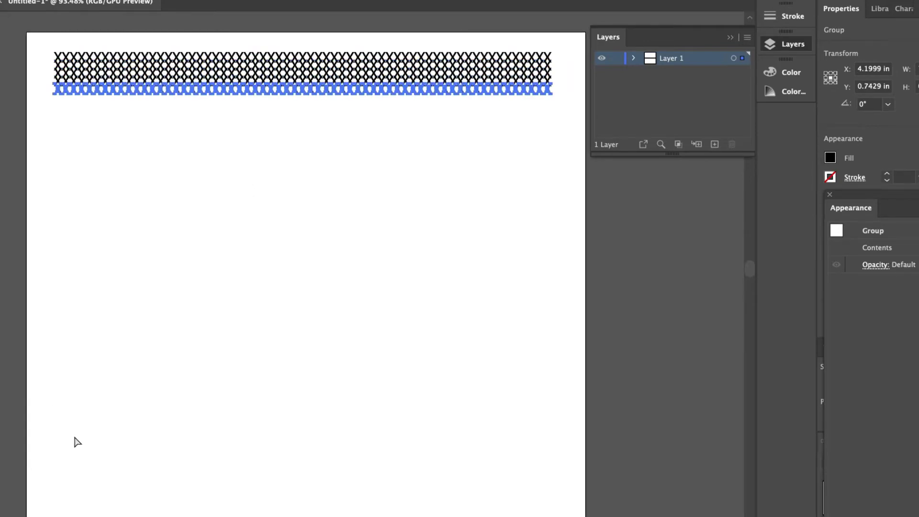
key(ctrl+d)
key(ctrl+d)
key(ctrl+d)
key(ctrl+d)
key(ctrl+d)
key(ctrl+d)
key(ctrl+d)
key(ctrl+d)
key(ctrl+d)
key(ctrl+d)
key(ctrl+d)
key(ctrl+d)
key(ctrl+d)
key(ctrl+d)
key(ctrl+d)
key(ctrl+d)
key(ctrl+d)
key(ctrl+d)
key(ctrl+d)
key(ctrl+d)
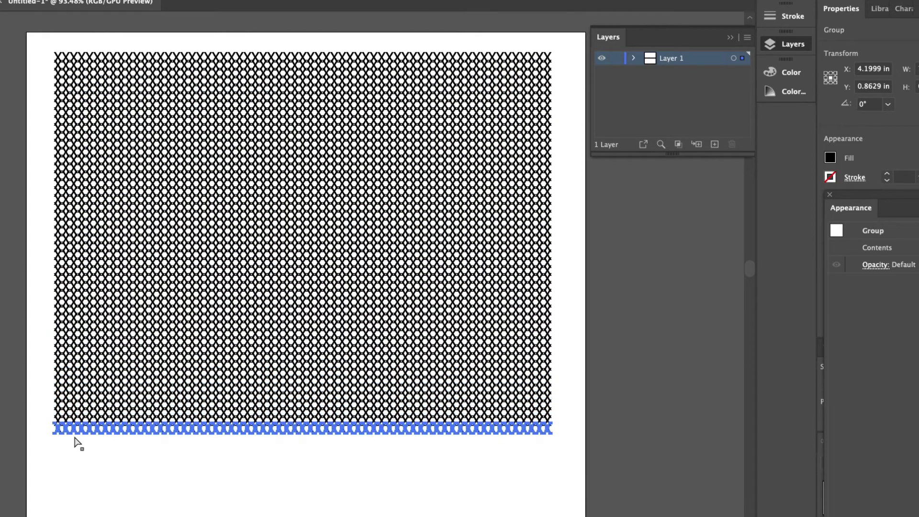
scroll(77, 441, down, 5)
scroll(76, 438, down, 8)
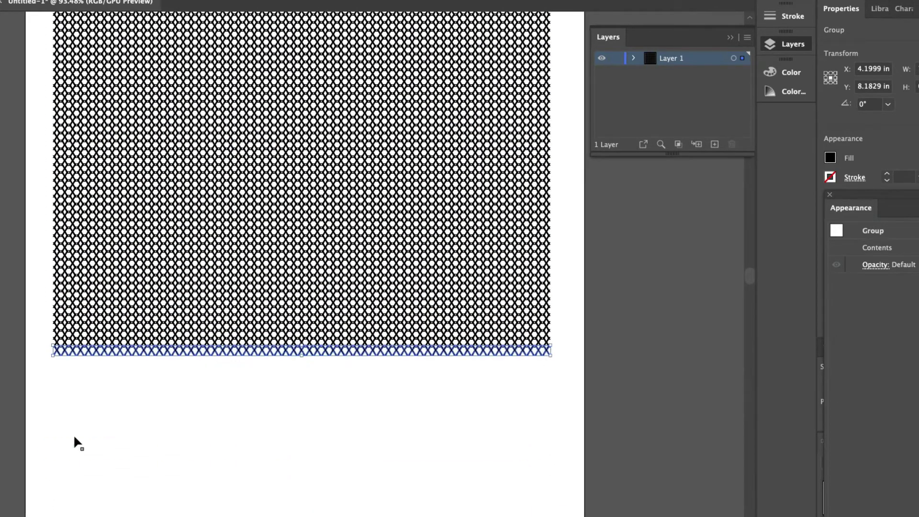
key(ctrl+d)
key(ctrl+d)
key(ctrl+d)
key(ctrl+d)
key(ctrl+d)
key(ctrl+d)
key(ctrl+d)
key(ctrl+d)
key(ctrl+d)
key(ctrl+d)
key(ctrl+d)
key(ctrl+d)
key(ctrl+d)
key(ctrl+d)
key(ctrl+d)
key(ctrl+d)
key(ctrl+d)
key(ctrl+d)
key(ctrl+d)
key(ctrl+d)
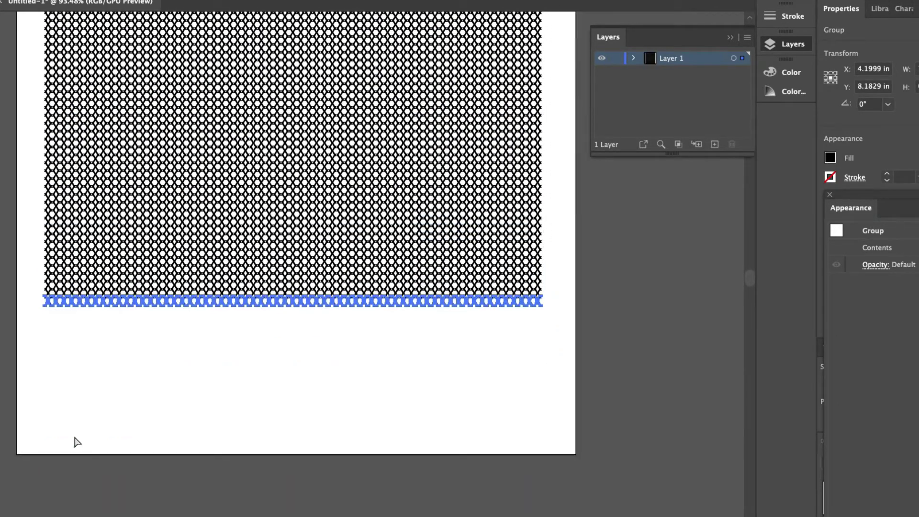
key(ctrl+d)
key(ctrl+d)
key(ctrl+d)
key(ctrl+d)
key(ctrl+d)
key(ctrl+d)
key(ctrl+d)
key(ctrl+d)
key(ctrl+d)
key(ctrl+d)
key(ctrl+d)
key(ctrl+d)
key(ctrl+d)
key(ctrl+d)
key(ctrl+d)
key(ctrl+d)
key(ctrl+d)
key(ctrl+d)
key(ctrl+d)
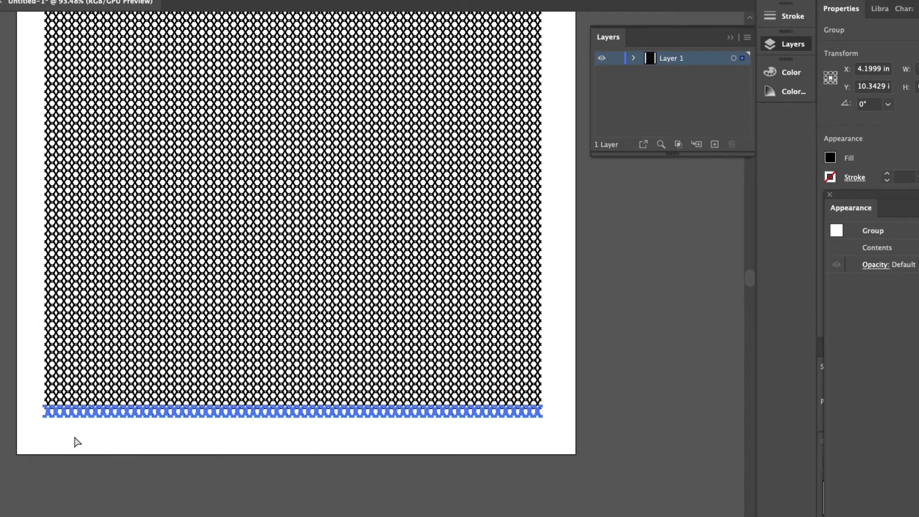
Step: Deselect the pattern and save the document as MK.Xs for chair mesh 2.ai in the Task Chair folder
key(a)
click(30, 103)
scroll(294, 260, down, 2)
scroll(295, 263, down, 2)
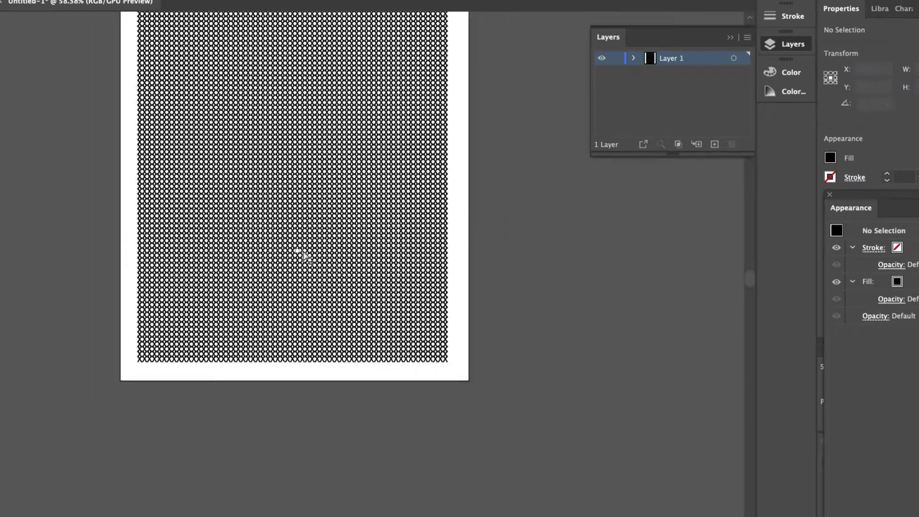
key(ctrl+shift+s)
text(2.ai)
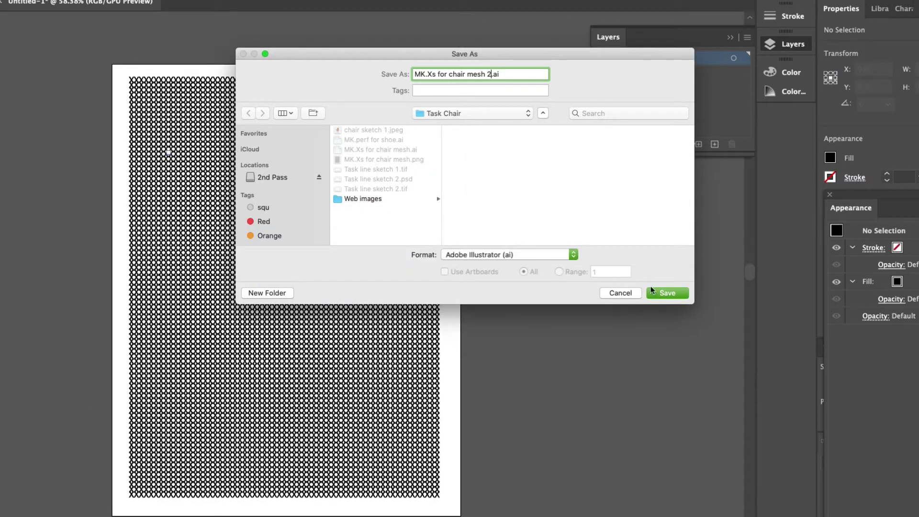
click(652, 291)
click(642, 495)
Step: Export the X mesh pattern to the Task Chair folder
click(30, 1)
mouse_move(110, 148)
click(180, 160)
click(668, 293)
click(574, 477)
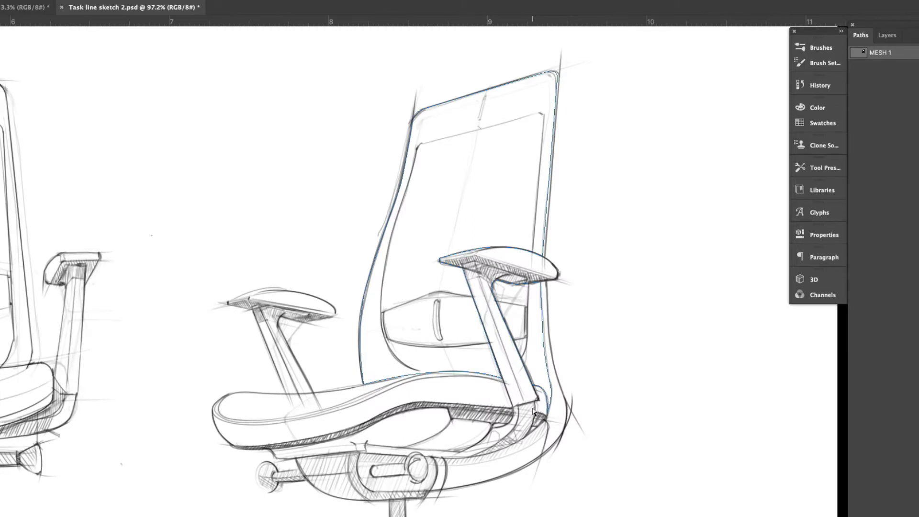
Step: Make a new anti-aliased selection from the MESH 1 path with a 1-pixel feather radius
click(918, 36)
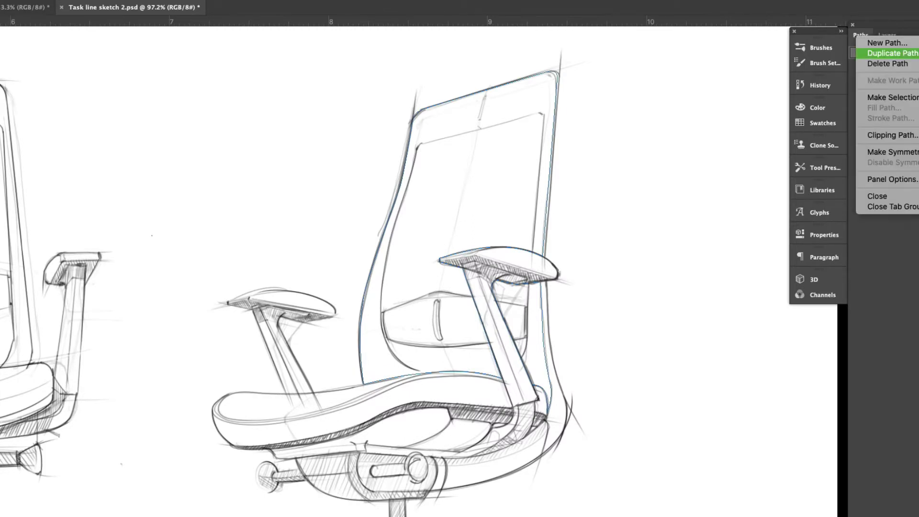
click(891, 97)
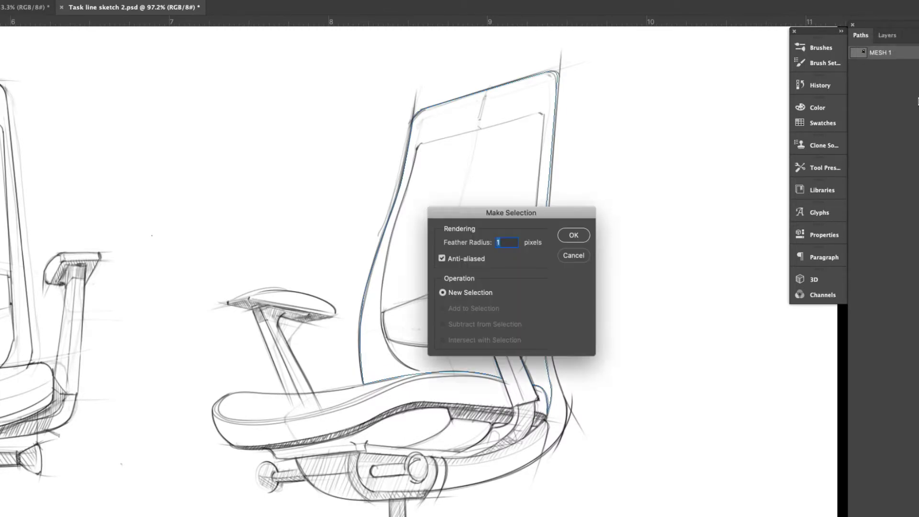
click(579, 237)
Step: Create a new layer above the existing ones and name it Blue 2
click(887, 35)
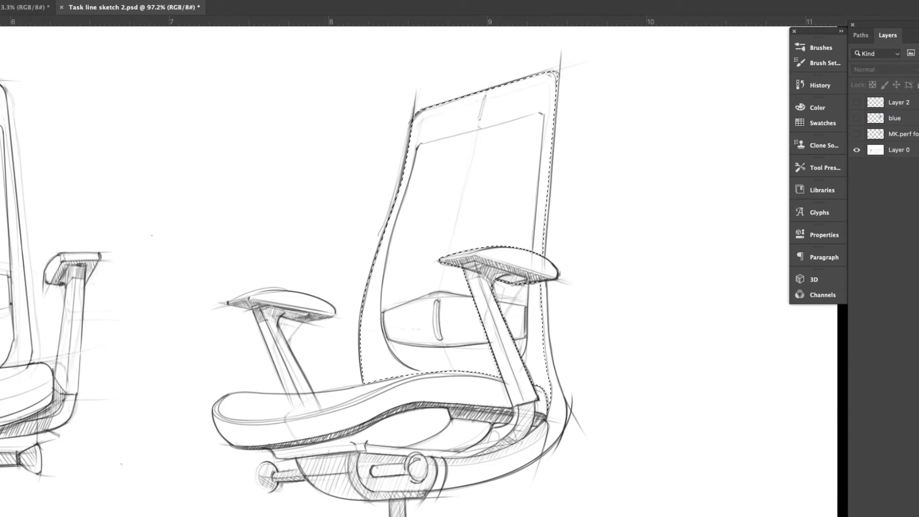
key(super+shift+alt+n)
double_click(908, 103)
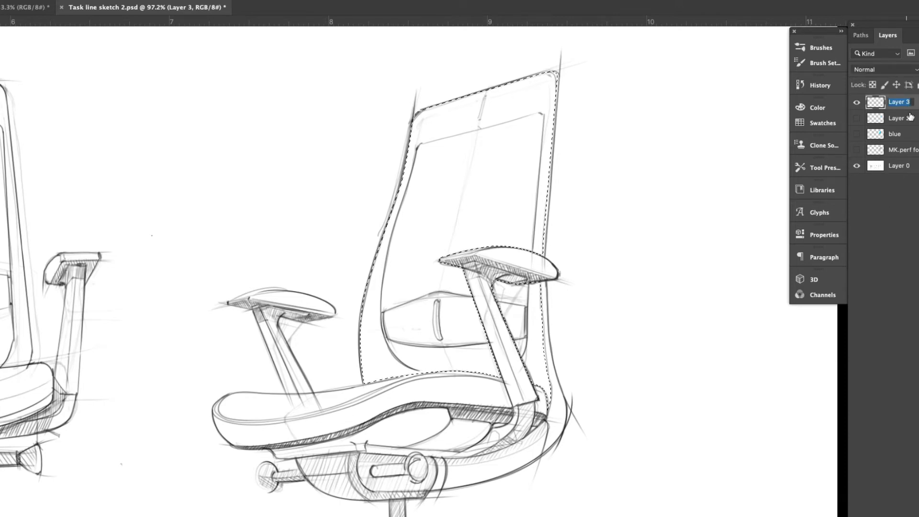
text(Blue)
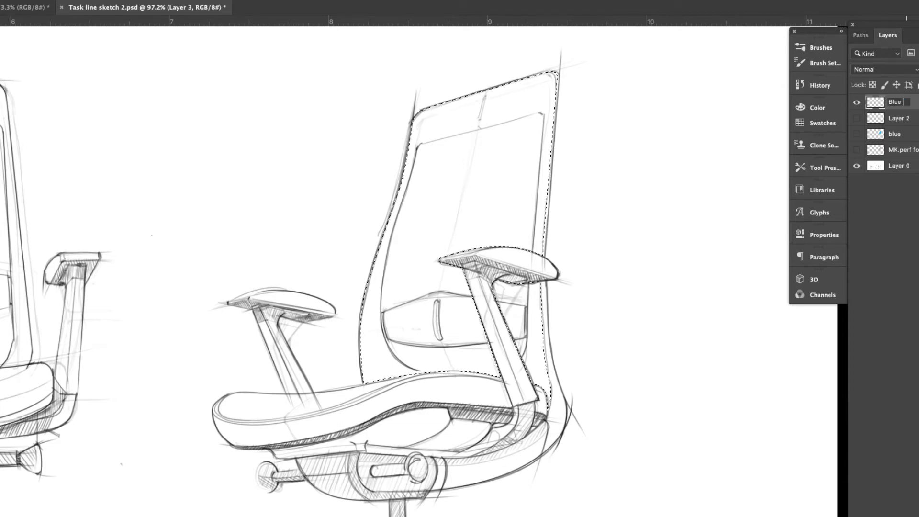
key(Return)
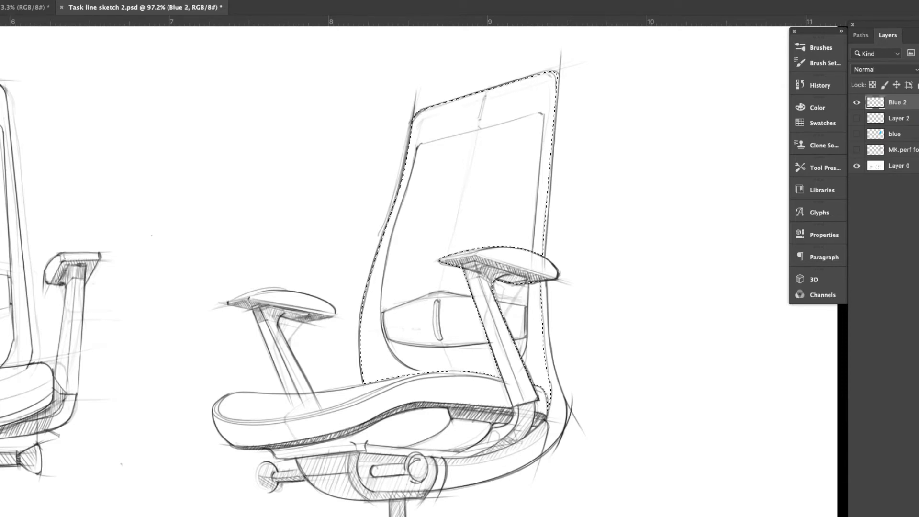
Step: Fill the backrest selection on the Blue 2 layer with the light blue foreground color at 100% opacity in Normal mode
click(26, 0)
click(52, 133)
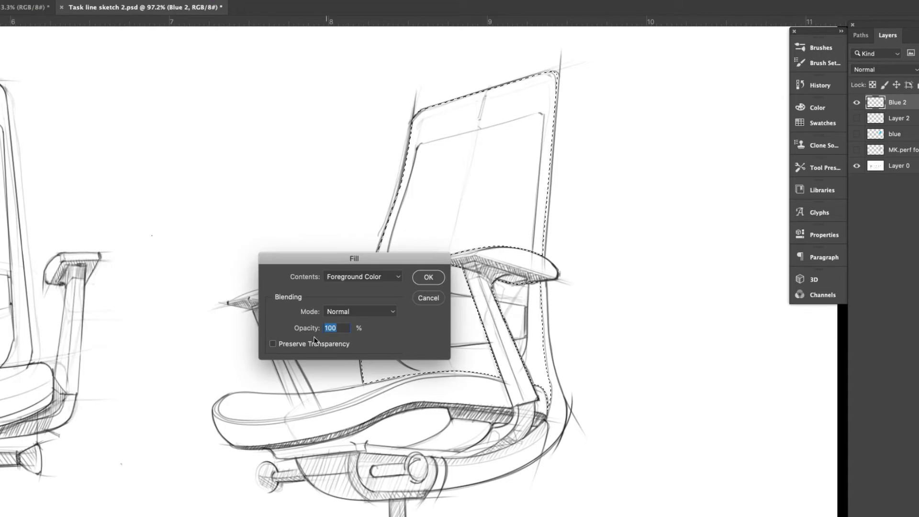
click(428, 278)
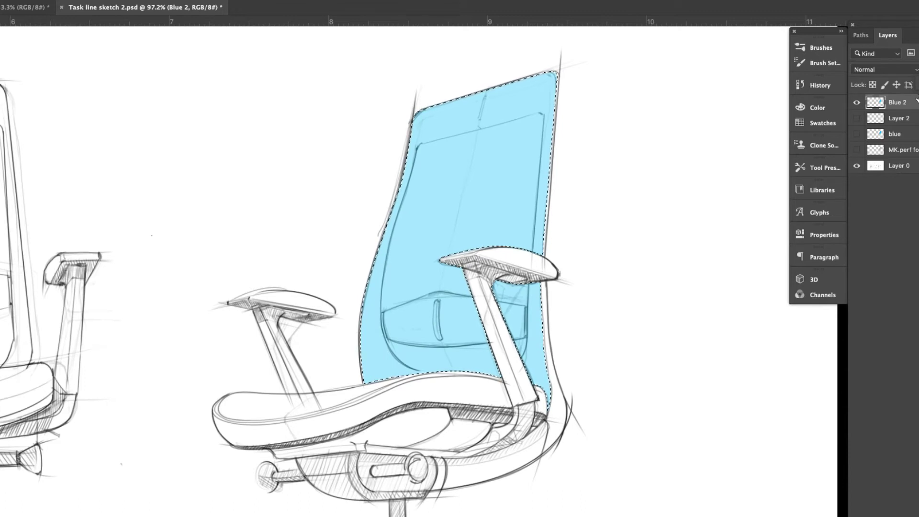
Step: Place the MK.Xs for chair mesh 2 file as an embedded object in the chair sketch
click(26, 0)
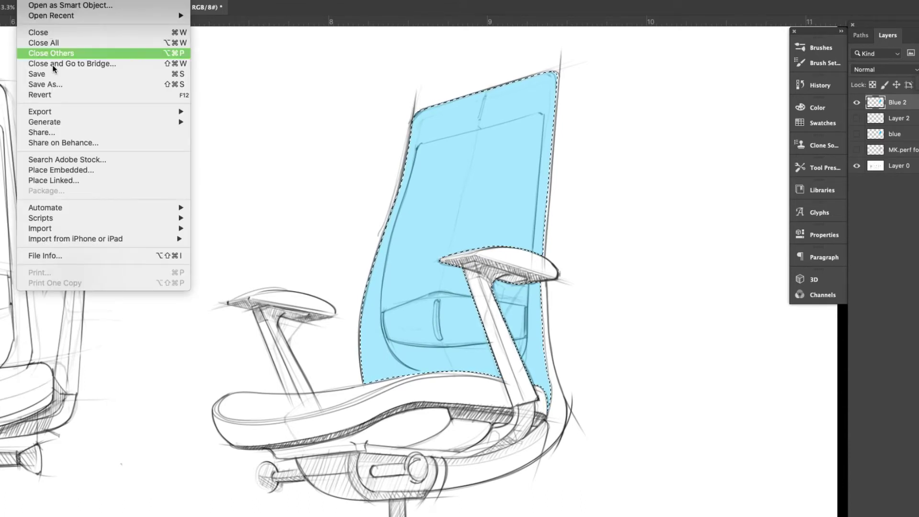
click(77, 170)
click(437, 108)
click(656, 284)
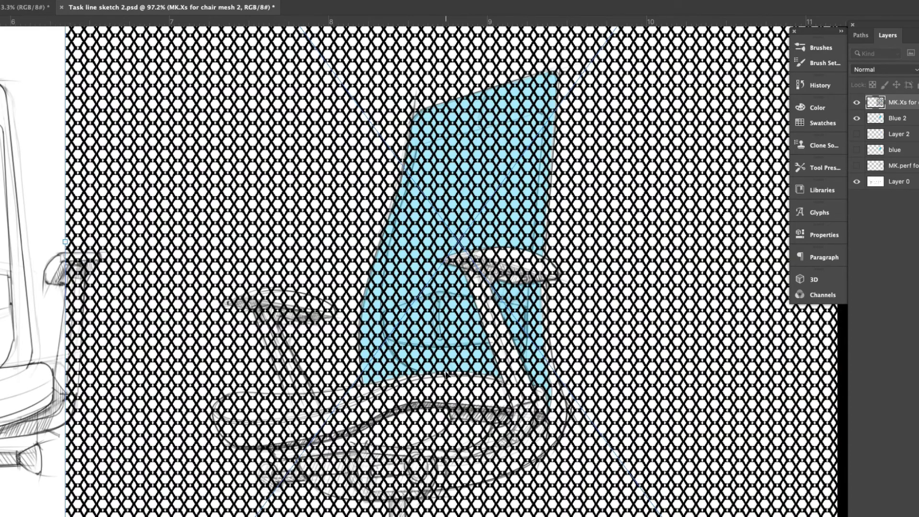
Step: Scale the placed X pattern down and position it around the blue backrest of the third chair view
scroll(445, 373, down, 8)
scroll(536, 332, left, 6)
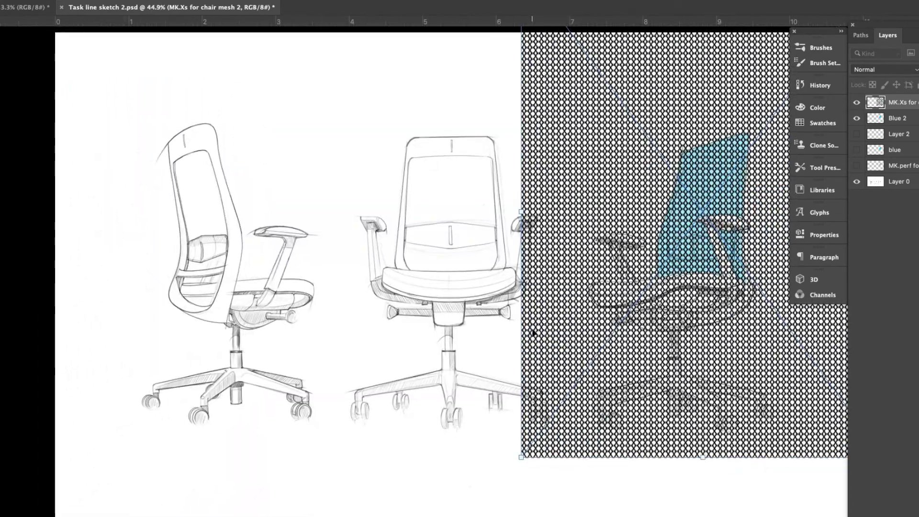
drag(524, 457, 578, 383)
drag(750, 342, 683, 446)
drag(512, 31, 609, 136)
drag(818, 447, 744, 362)
drag(705, 345, 732, 306)
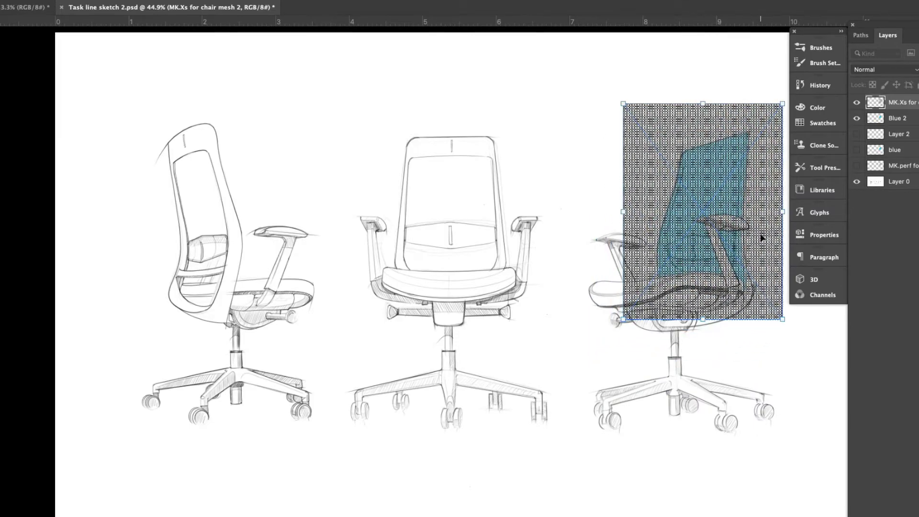
Step: Shrink the X pattern further so it just covers the blue backrest with a margin, and apply the transform
scroll(765, 238, up, 3)
scroll(734, 256, right, 15)
scroll(659, 288, up, 5)
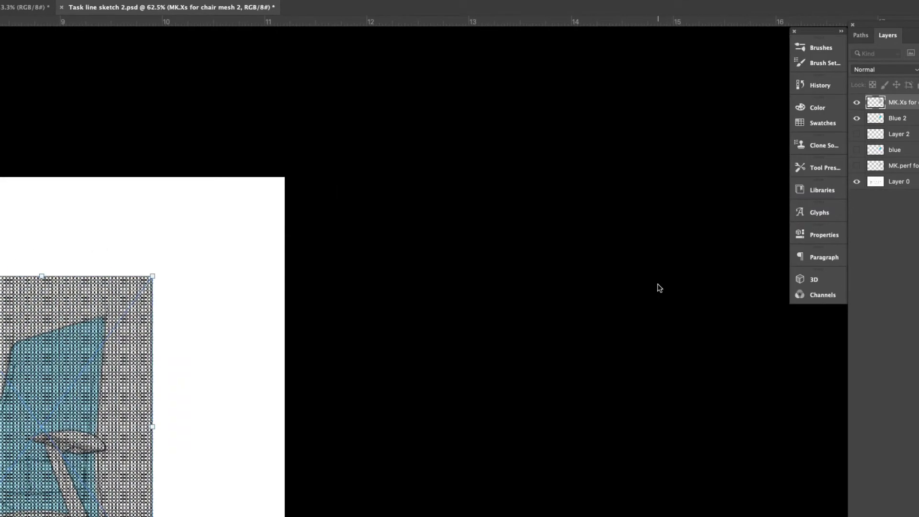
scroll(659, 287, left, 10)
scroll(658, 288, down, 5)
scroll(308, 304, up, 4)
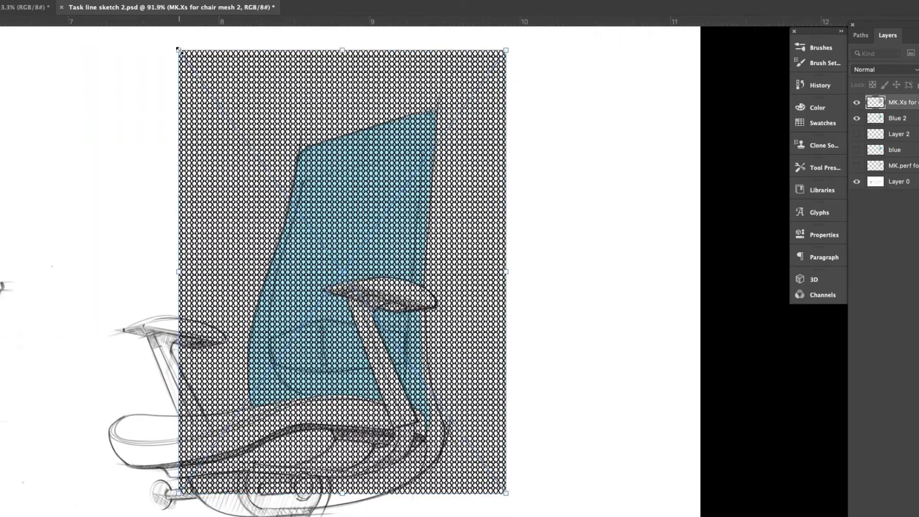
drag(178, 49, 219, 105)
drag(471, 405, 467, 385)
drag(501, 471, 462, 445)
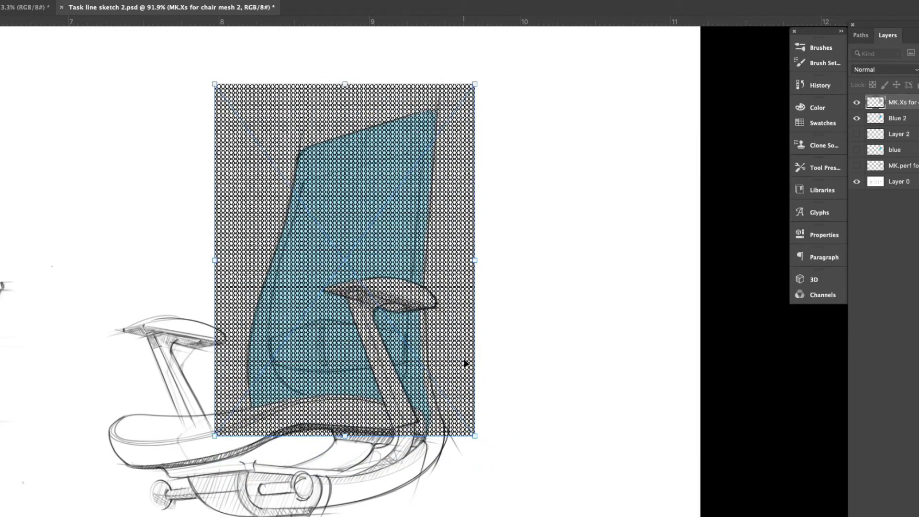
key(Return)
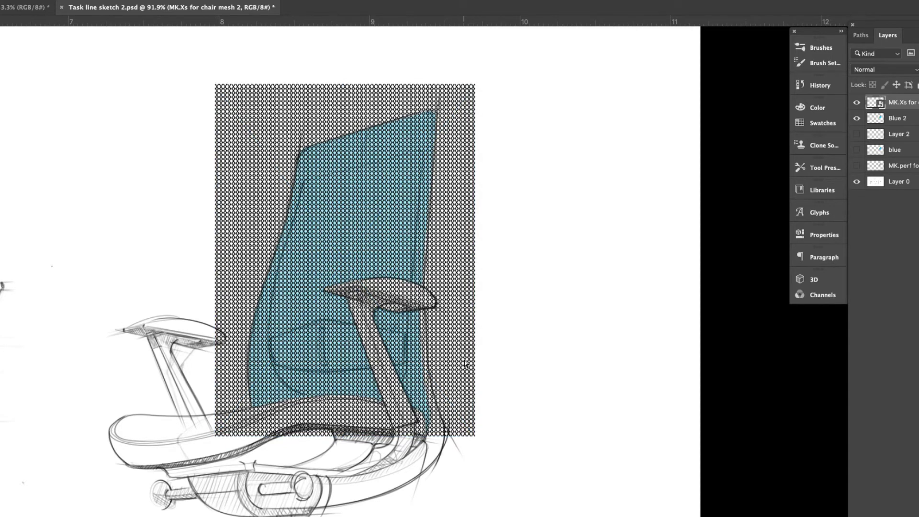
Step: Rasterize the placed X pattern layer
click(50, 1)
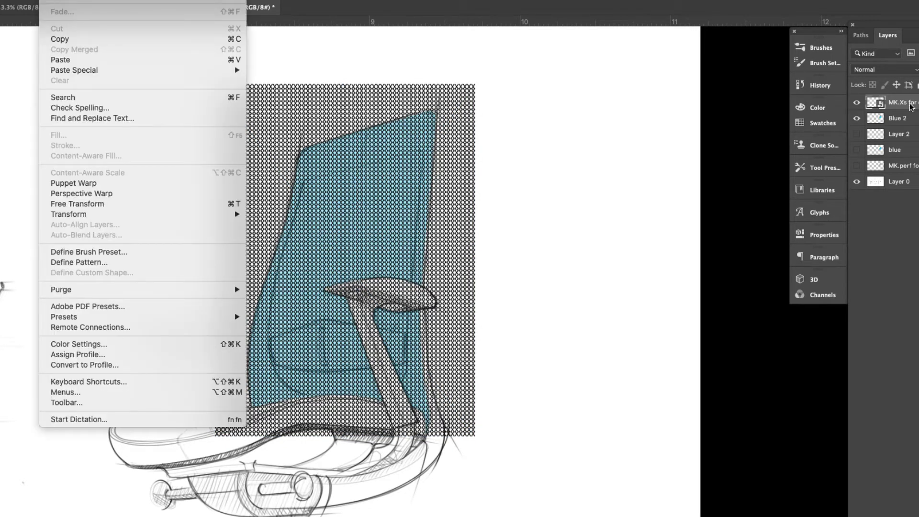
click(914, 35)
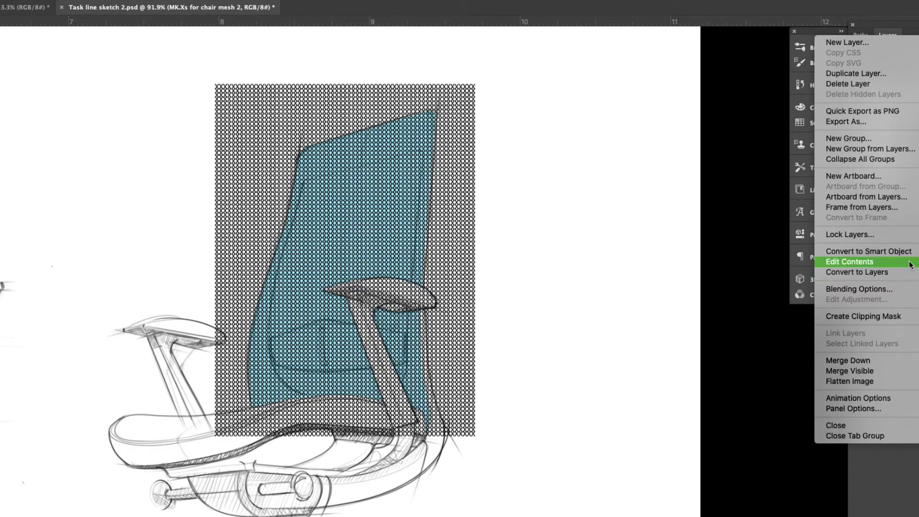
click(904, 473)
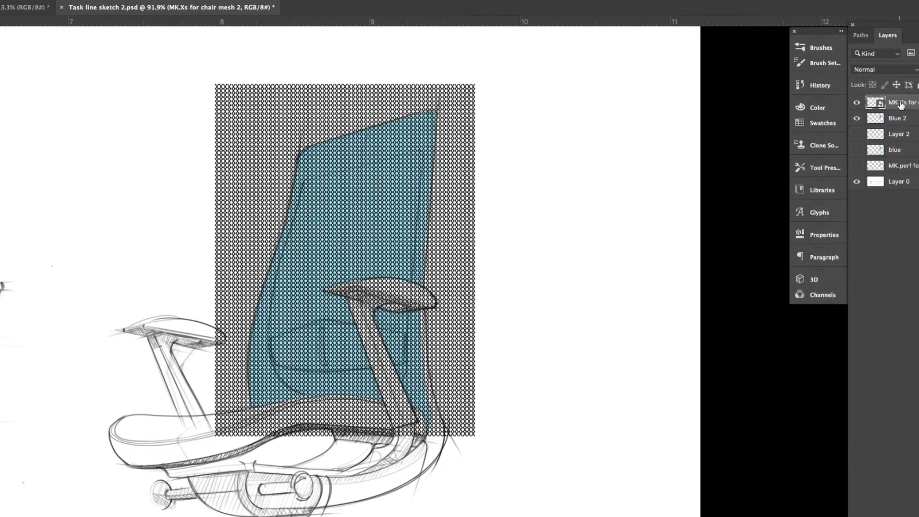
right_click(904, 101)
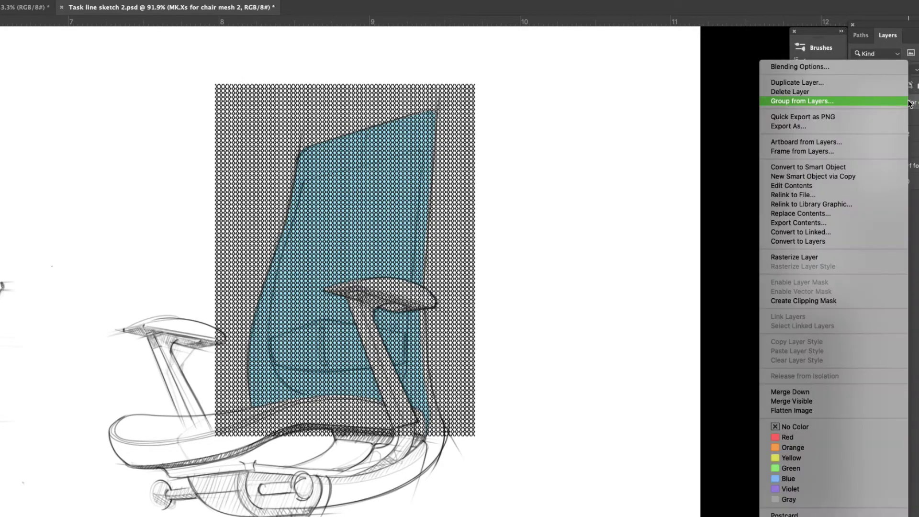
click(840, 256)
Step: Distort the X pattern so its upper edge slopes with the backrest's top, narrow both sides slightly, and apply
click(75, 0)
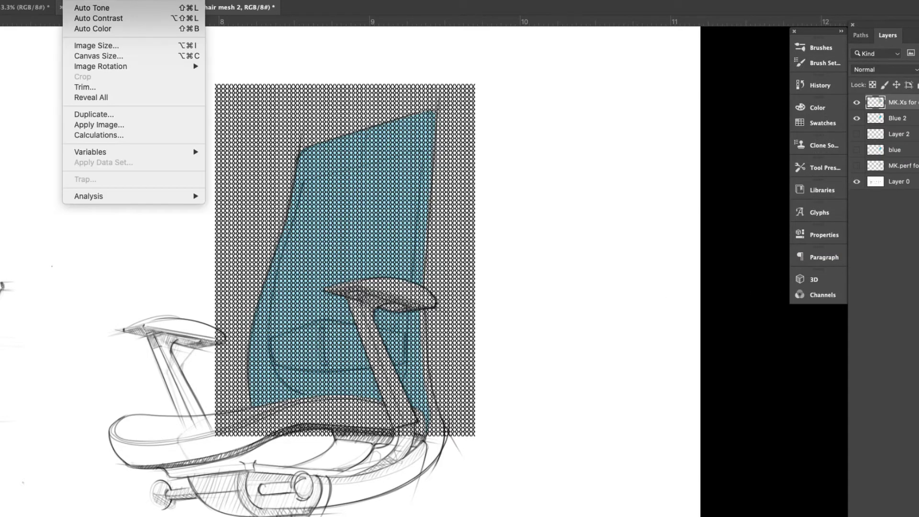
mouse_move(51, 0)
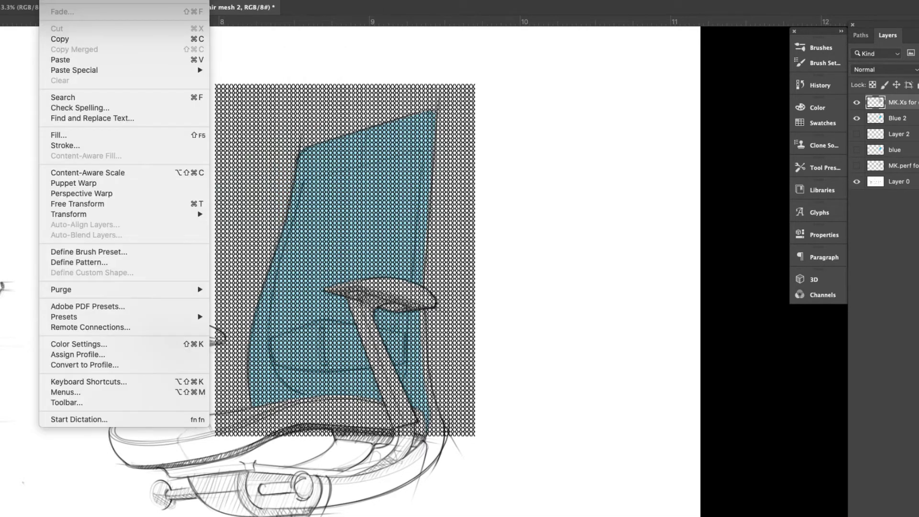
mouse_move(183, 214)
click(234, 262)
drag(217, 91, 238, 158)
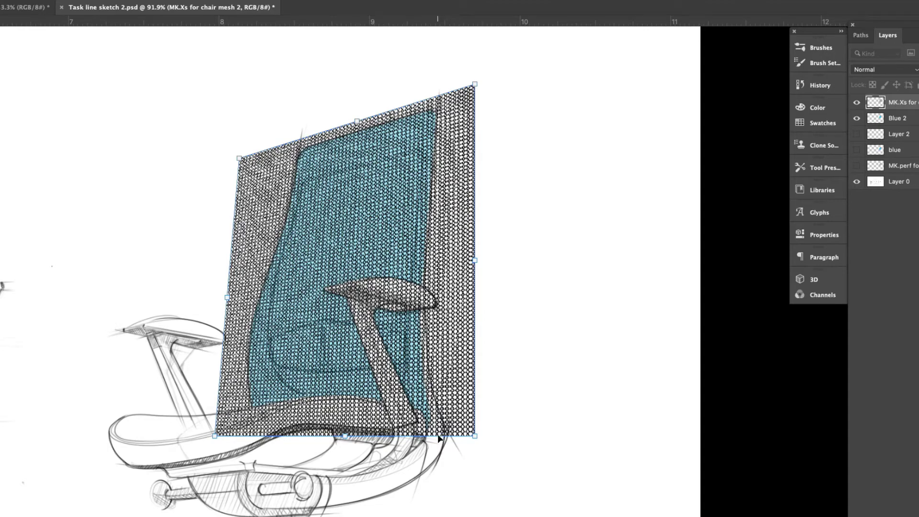
drag(475, 262, 471, 261)
drag(228, 297, 235, 296)
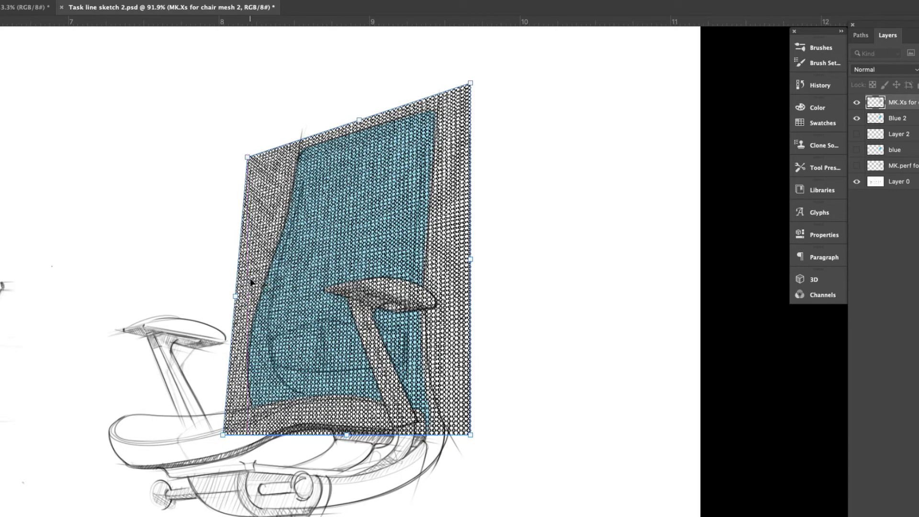
key(Return)
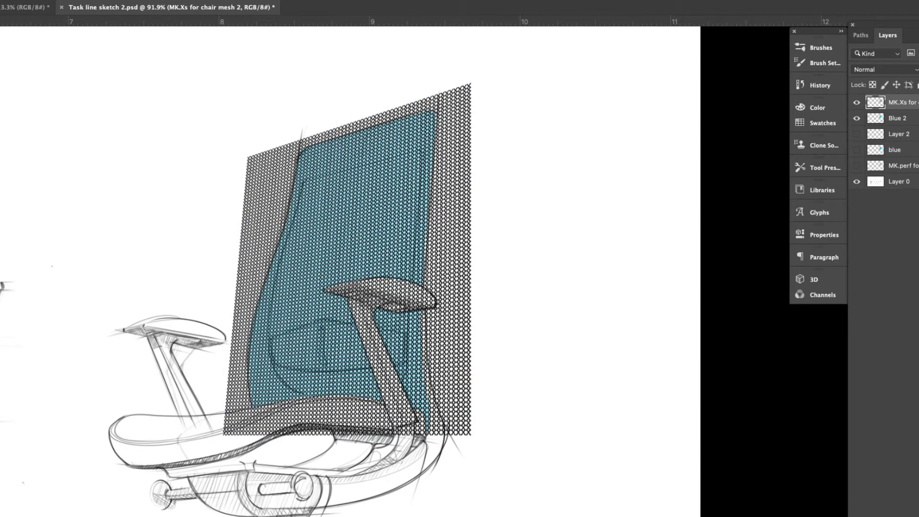
Step: Warp the X pattern's left edge into an S-curve that follows the left contour of the backrest
click(79, 0)
mouse_move(51, 0)
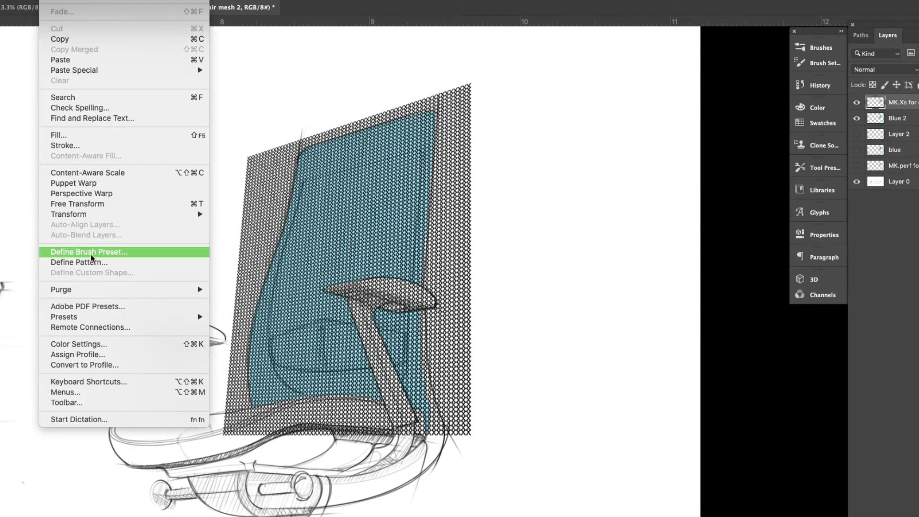
mouse_move(182, 214)
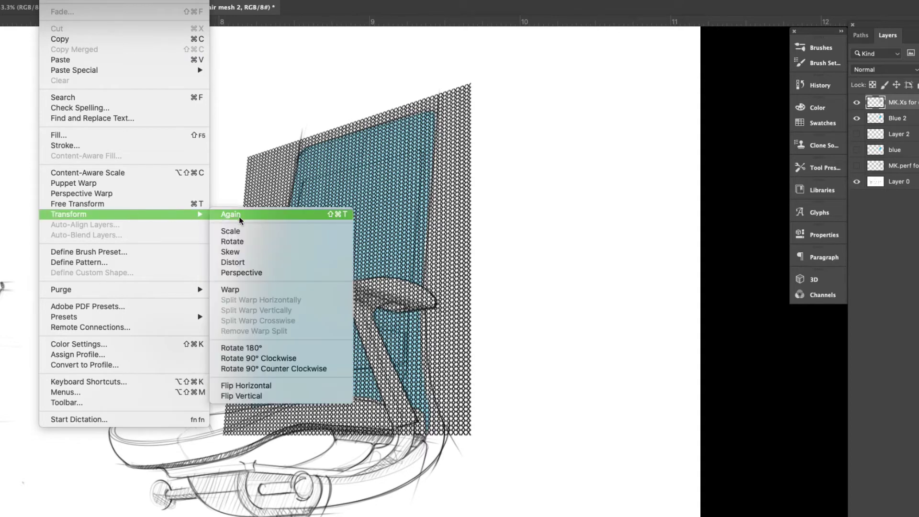
click(312, 290)
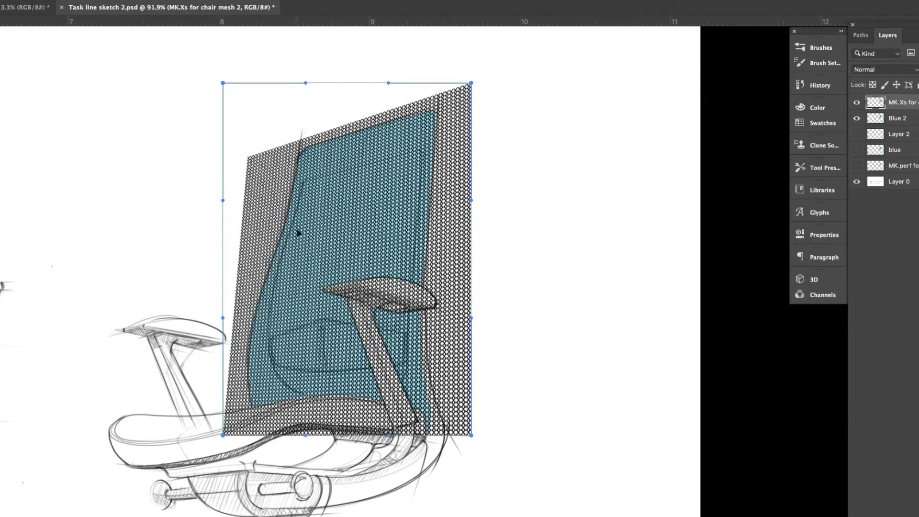
drag(224, 324, 212, 312)
drag(224, 83, 243, 81)
drag(244, 200, 276, 214)
mouse_move(206, 325)
mouse_down()
mouse_move(197, 308)
mouse_move(204, 313)
mouse_up()
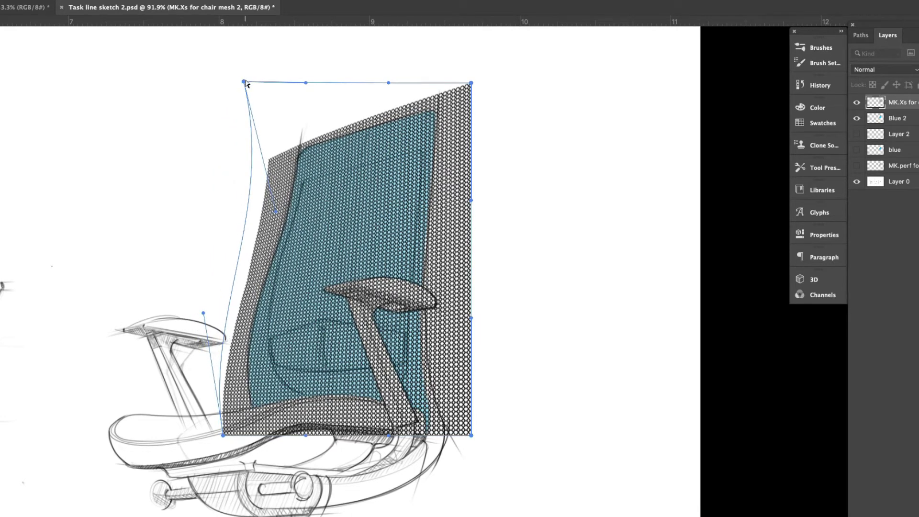
drag(277, 214, 292, 228)
drag(243, 81, 265, 80)
Step: Warp the pattern's right edge, lower corners and top edge inward to hug the backrest outline, and apply the warp
drag(471, 83, 471, 85)
drag(223, 435, 244, 418)
drag(471, 318, 436, 322)
drag(471, 200, 444, 201)
drag(471, 435, 453, 435)
drag(471, 85, 457, 99)
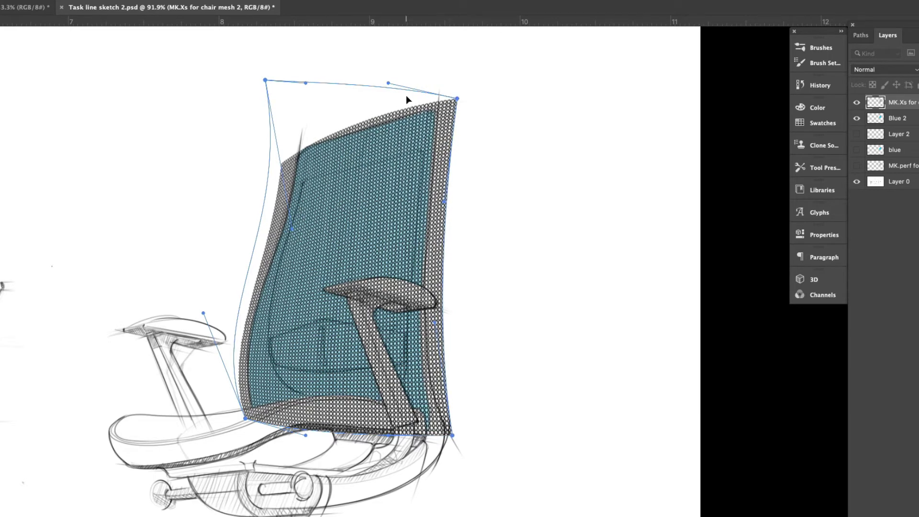
drag(268, 81, 265, 68)
drag(389, 87, 391, 94)
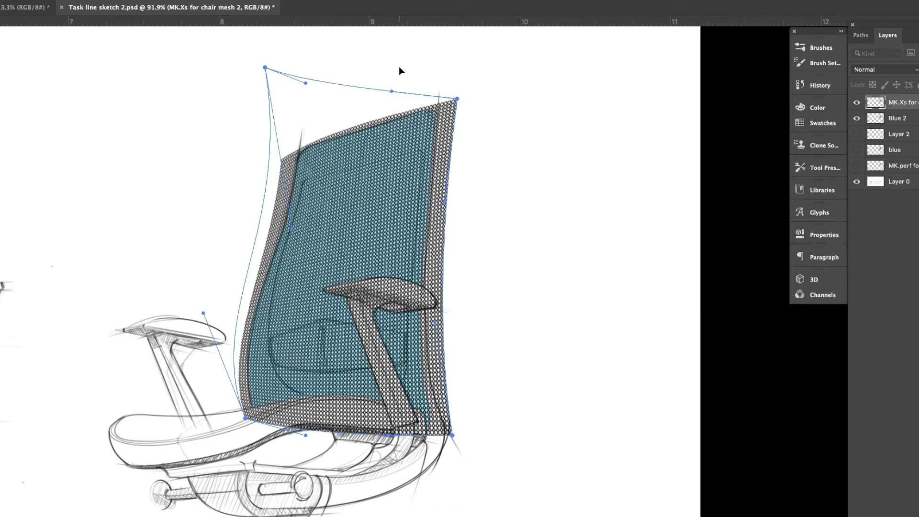
key(Return)
Step: Make a selection from the backrest path and invert it with the X pattern layer active
click(865, 36)
click(916, 35)
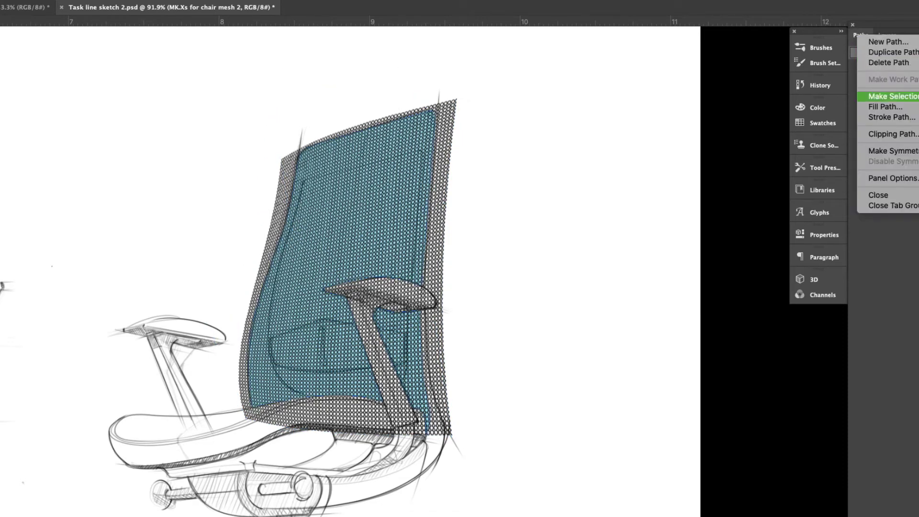
click(892, 96)
click(578, 238)
click(887, 35)
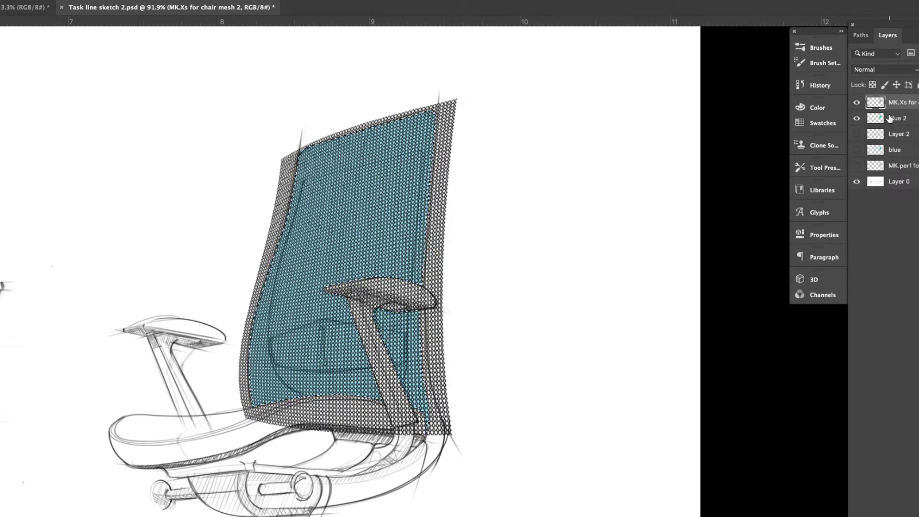
click(165, 0)
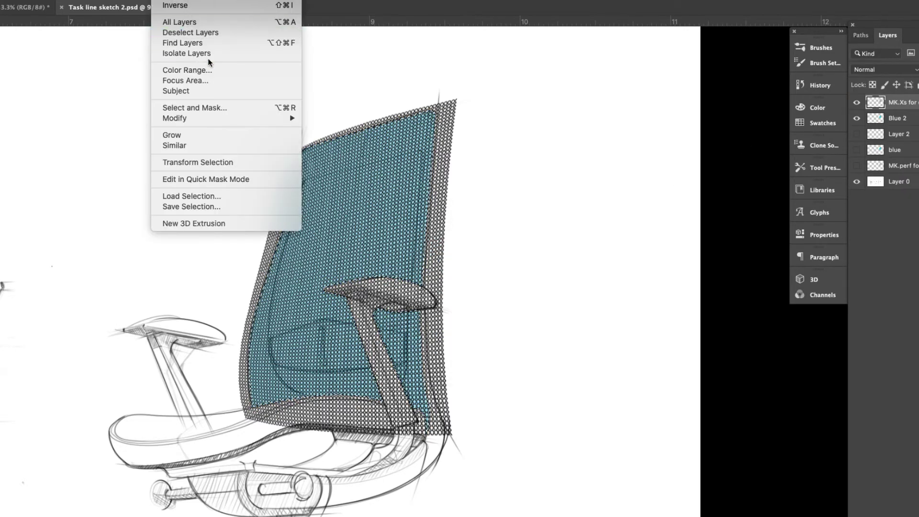
click(227, 3)
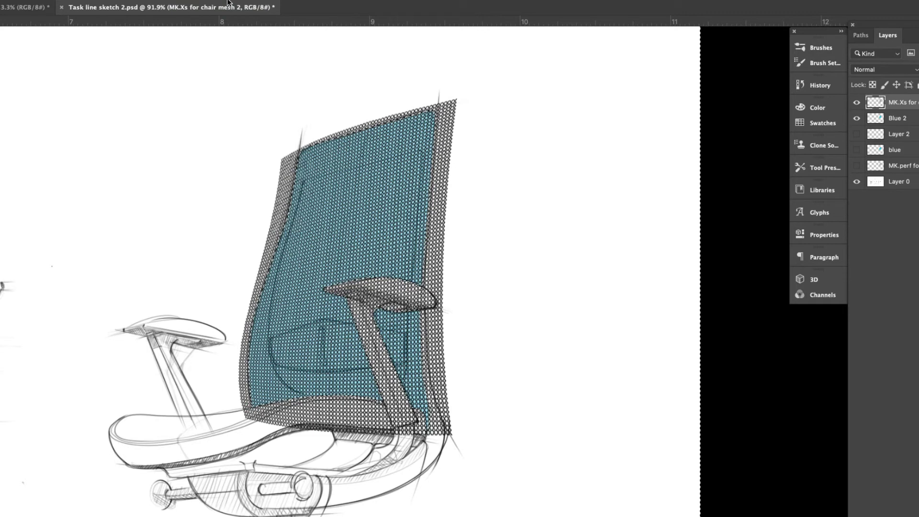
Step: Delete the X pattern outside the backrest outline and clear the selection
key(Delete)
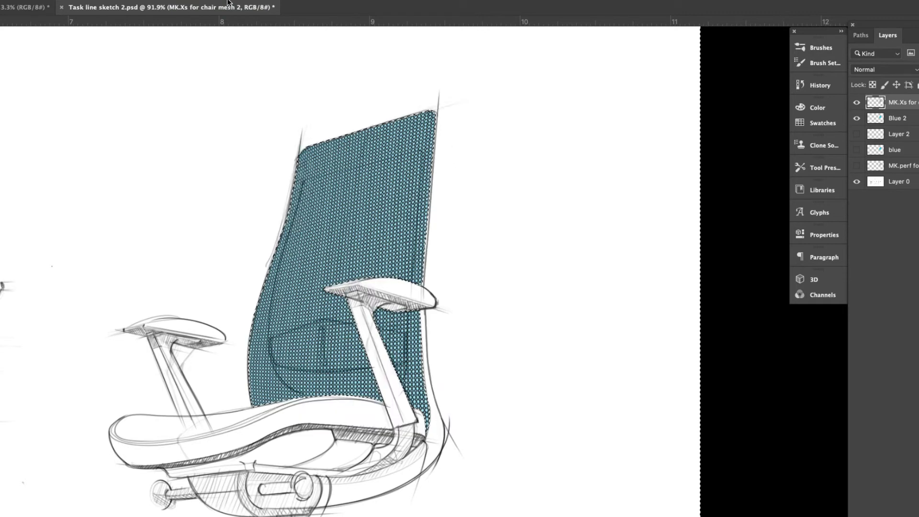
key(ctrl+d)
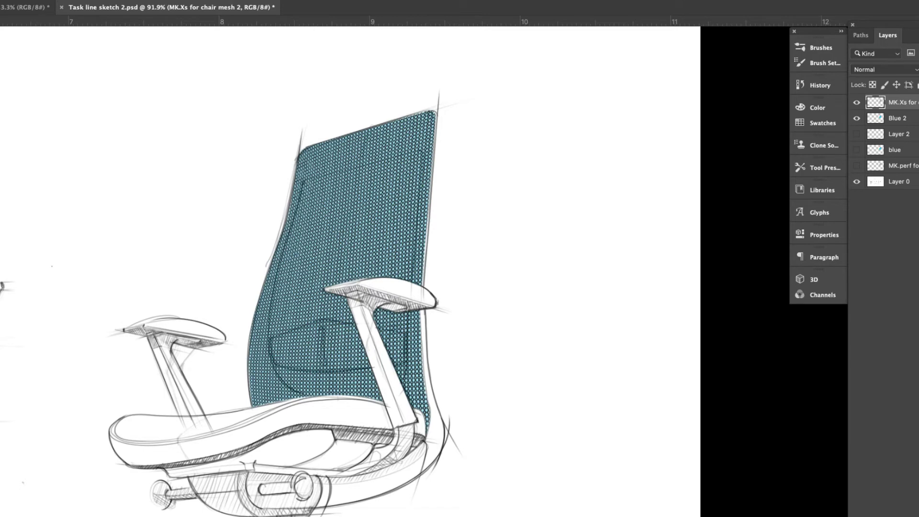
Step: Set the X pattern layer's opacity to 50% and move it beneath the Blue 2 layer
key(5)
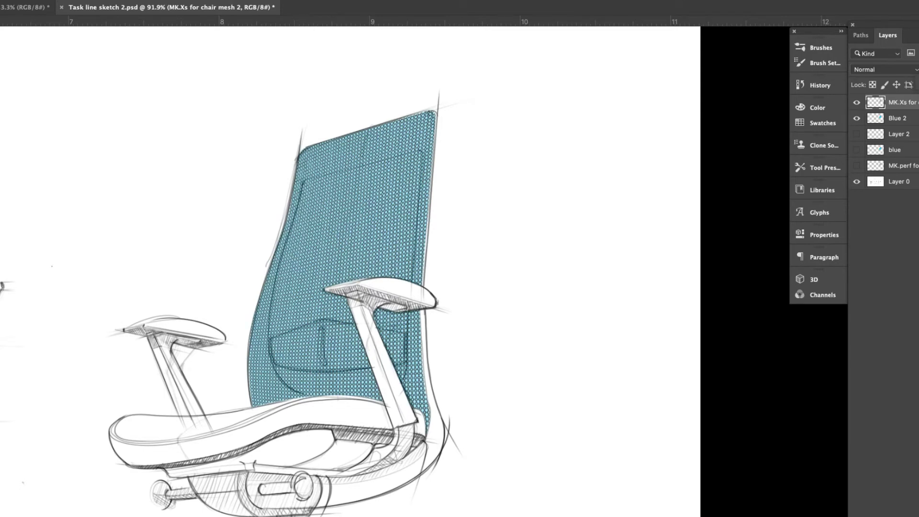
key(ctrl+bracketleft)
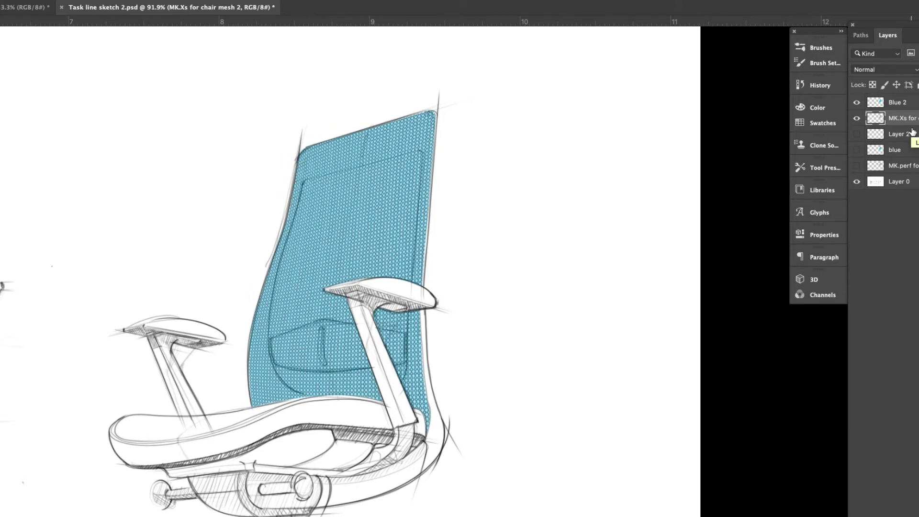
scroll(458, 441, down, 5)
scroll(433, 437, up, 2)
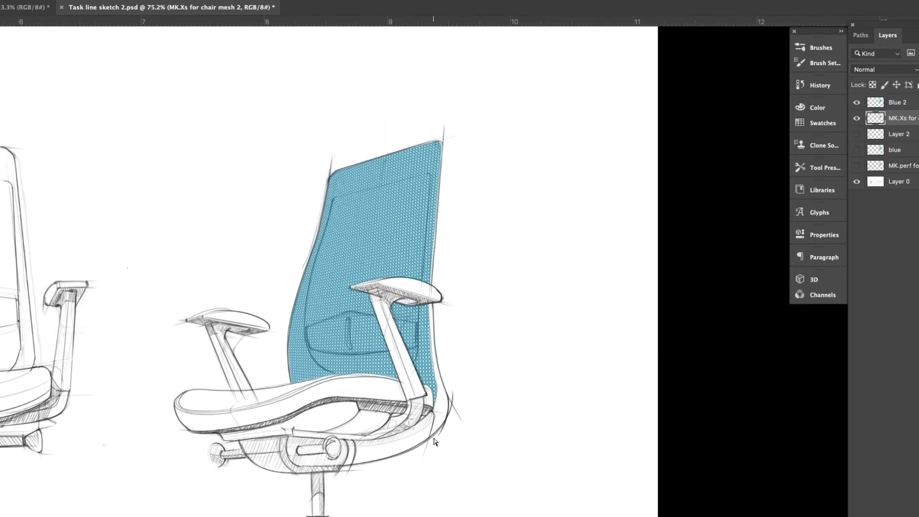
scroll(432, 446, down, 6)
scroll(433, 449, left, 10)
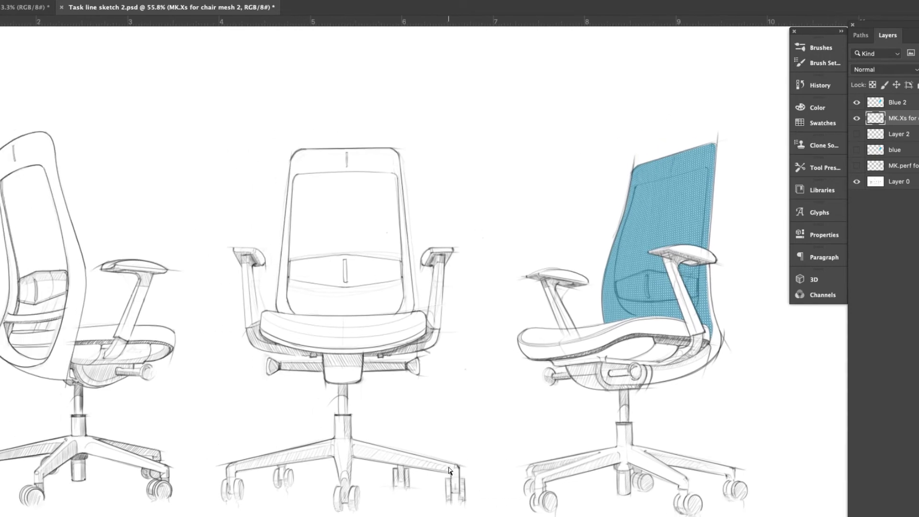
scroll(449, 470, left, 2)
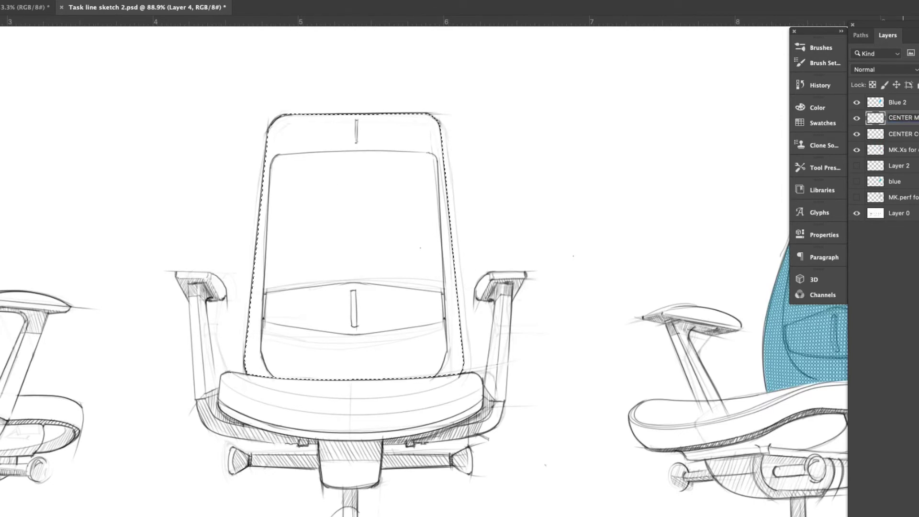
Step: Name the new layer CENTER MESH 2, and fill the front-view backrest selection with the foreground color on the CENTER COLOR layer at reduced opacity
key(Return)
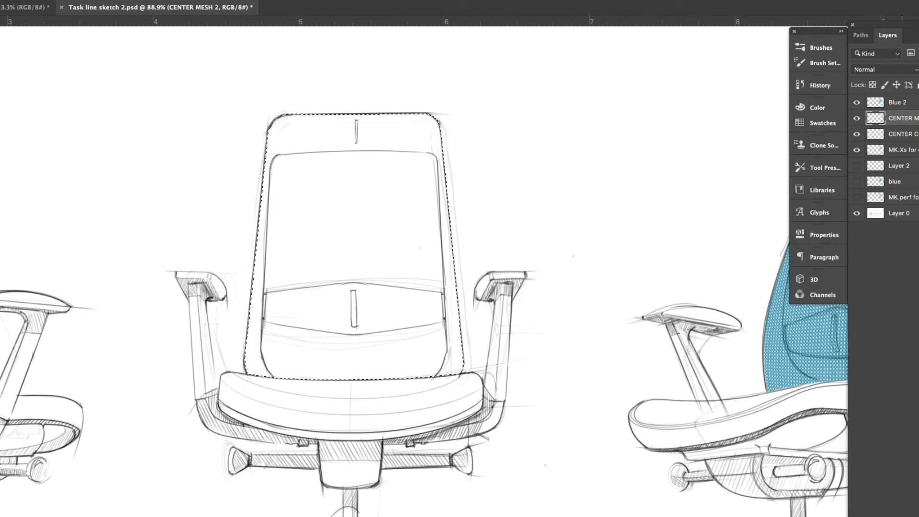
click(900, 134)
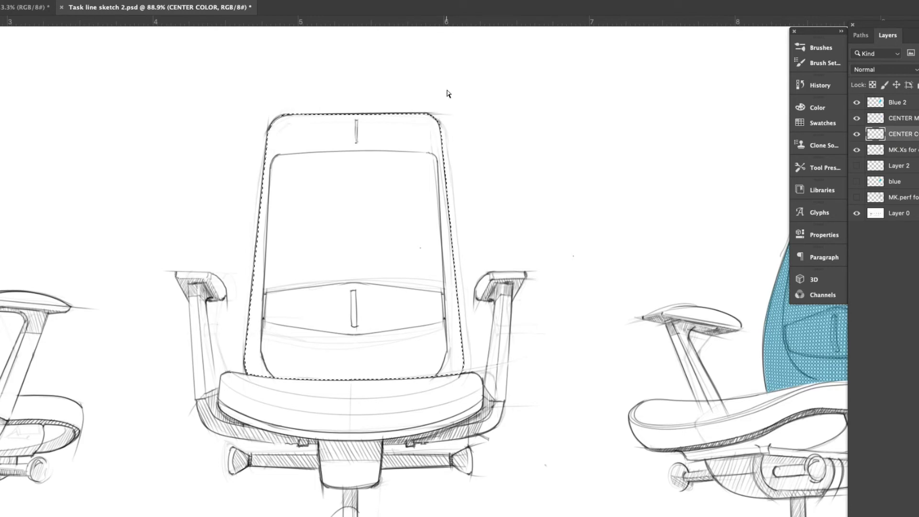
click(46, 1)
click(72, 136)
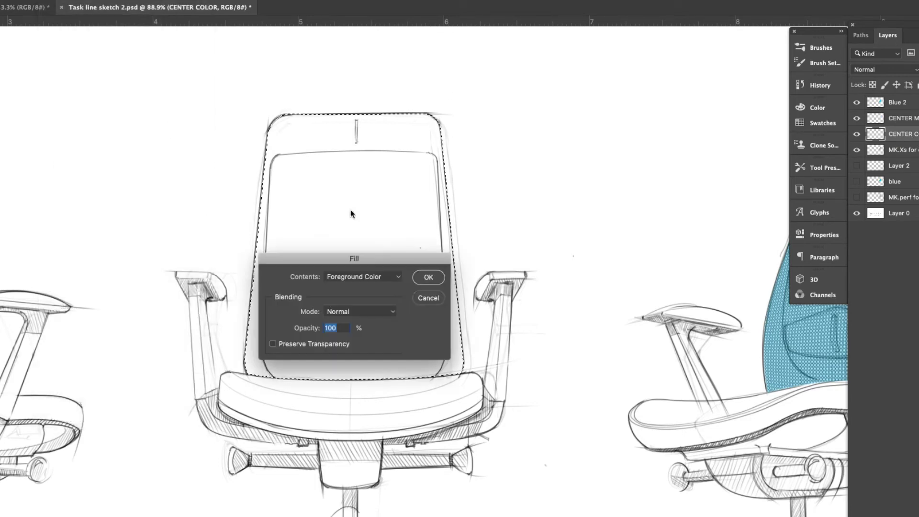
click(430, 279)
drag(918, 70, 915, 82)
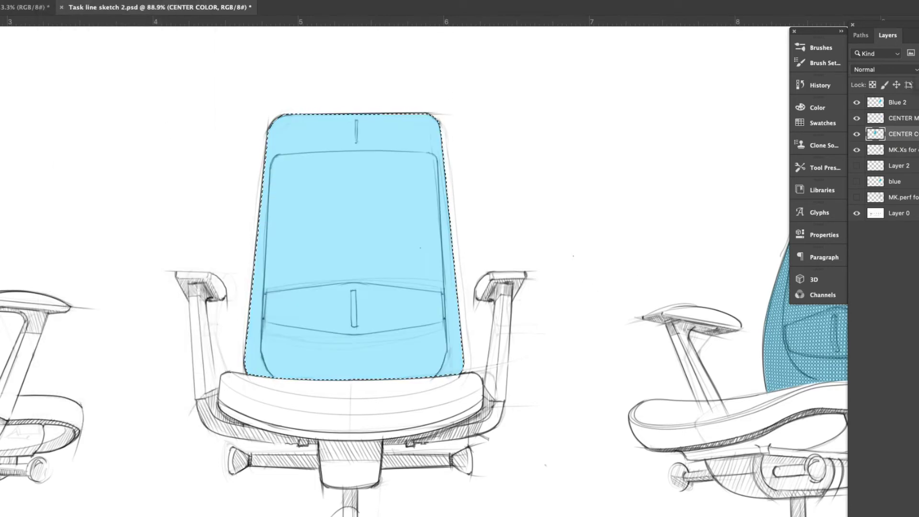
Step: Activate the CENTER MESH 2 layer and choose the Kyle's Screentones 38 brush at 177 px
click(909, 120)
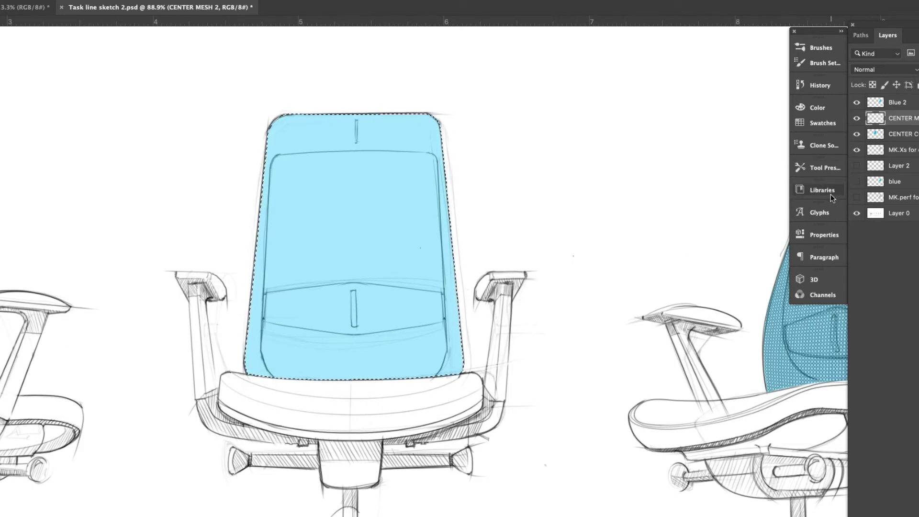
click(817, 47)
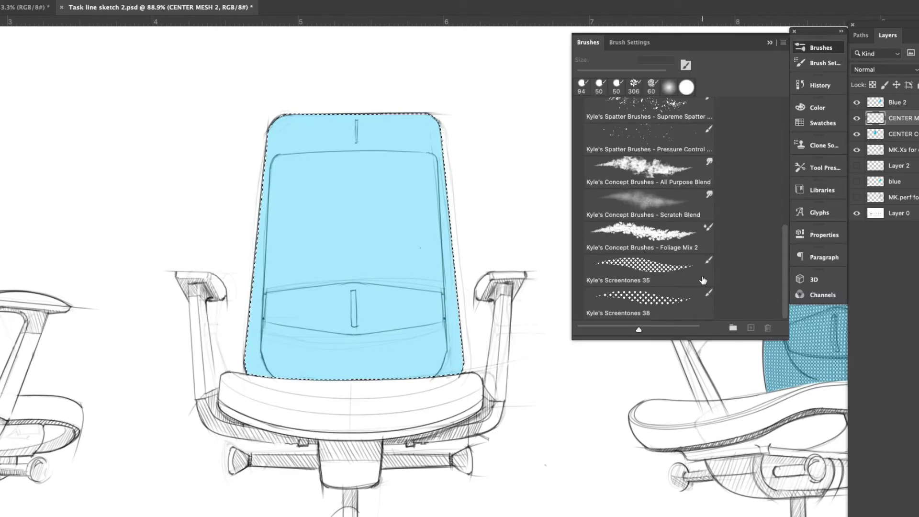
click(649, 303)
right_click(346, 310)
drag(437, 341, 451, 342)
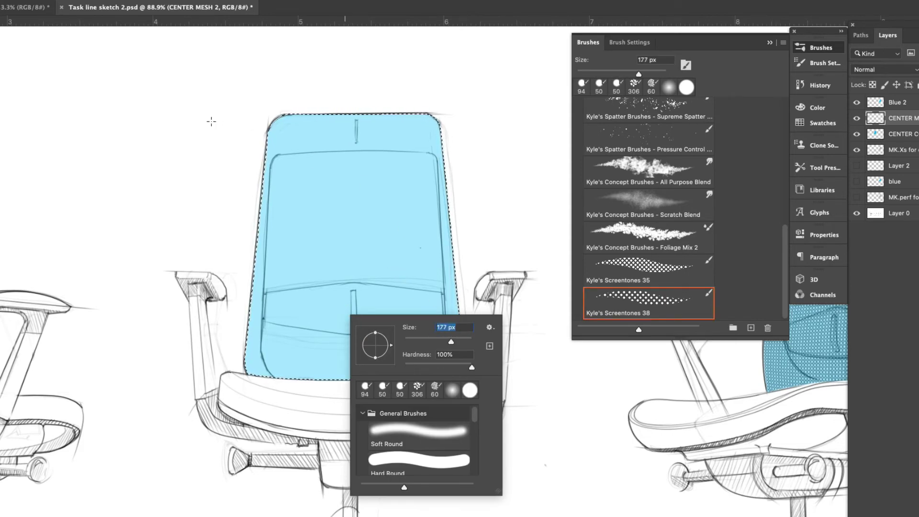
Step: Paint the dot screentone across the whole front-view backrest selection from its upper edge to the seat
drag(215, 122, 424, 133)
drag(221, 198, 472, 207)
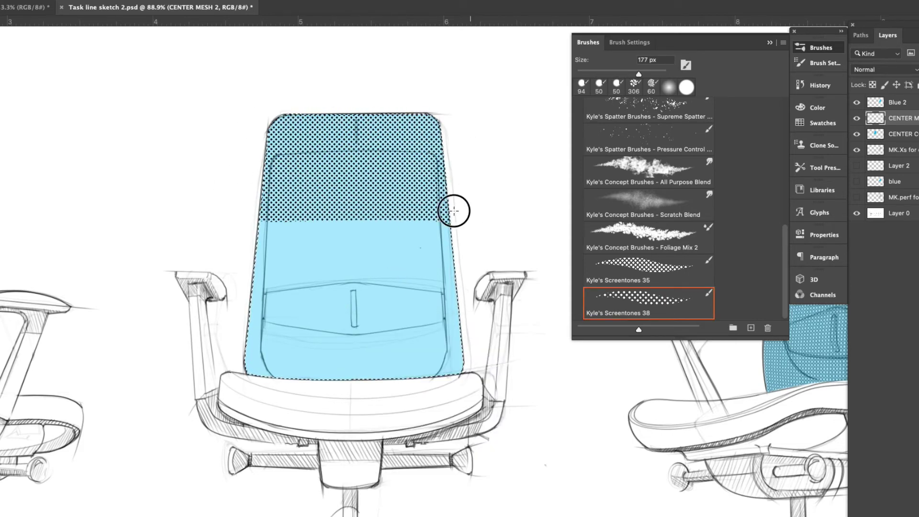
mouse_move(469, 255)
mouse_down()
mouse_move(374, 287)
mouse_move(365, 314)
mouse_move(211, 349)
mouse_move(503, 352)
mouse_up()
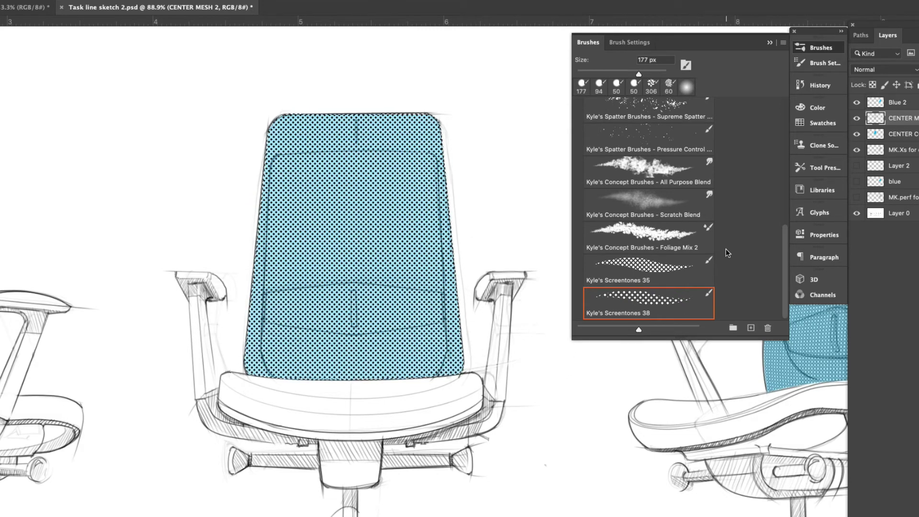
click(768, 44)
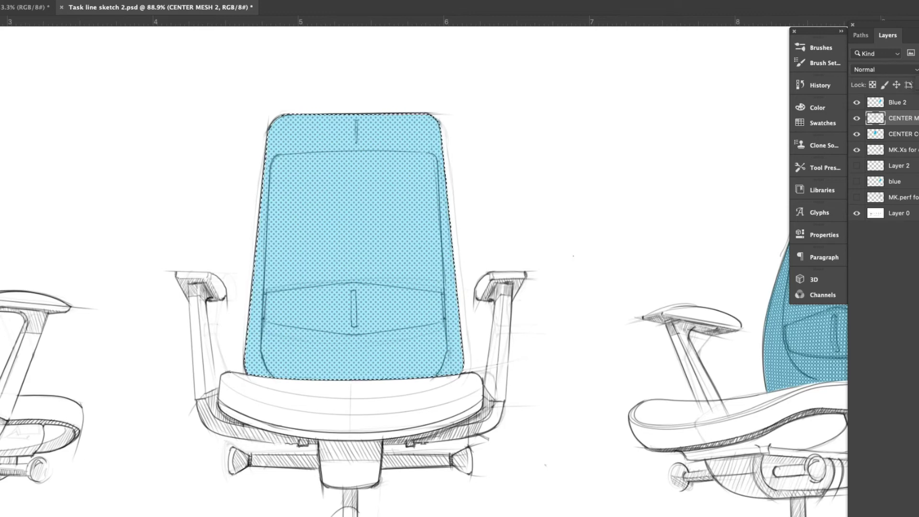
Step: Set the CENTER MESH 2 layer to 100% opacity and try the Overlay blending mode on it
scroll(535, 386, down, 6)
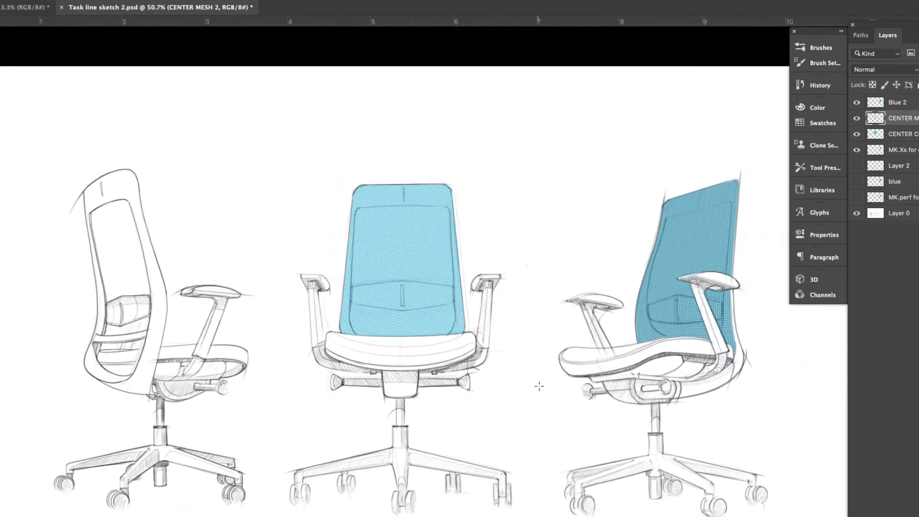
scroll(570, 422, right, 3)
scroll(570, 422, up, 2)
scroll(569, 421, up, 3)
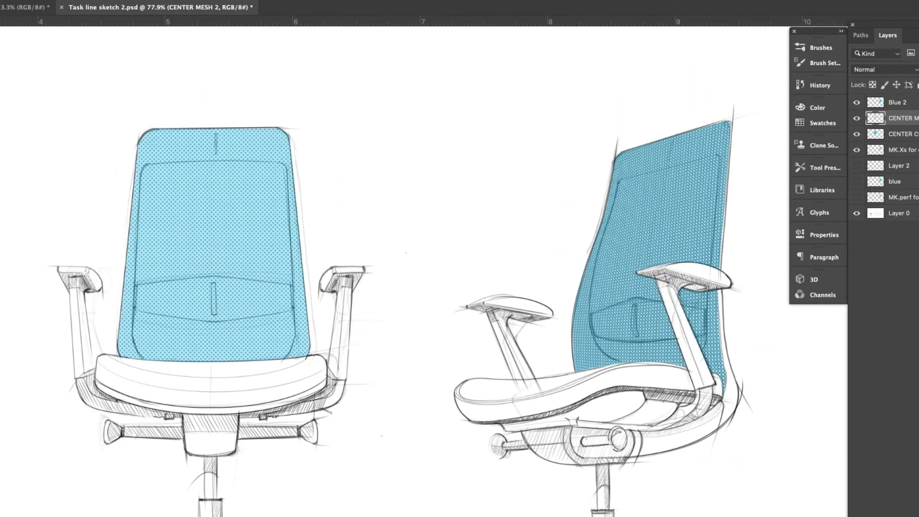
key(0)
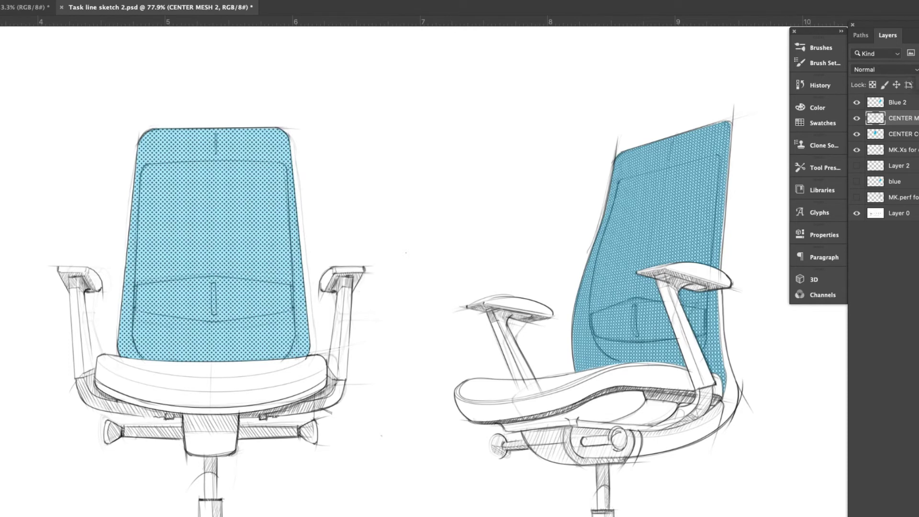
click(911, 72)
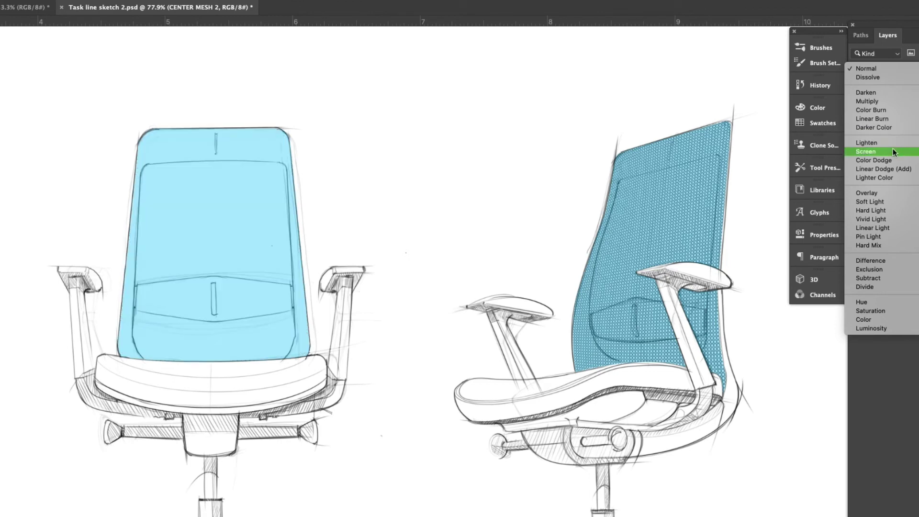
click(884, 193)
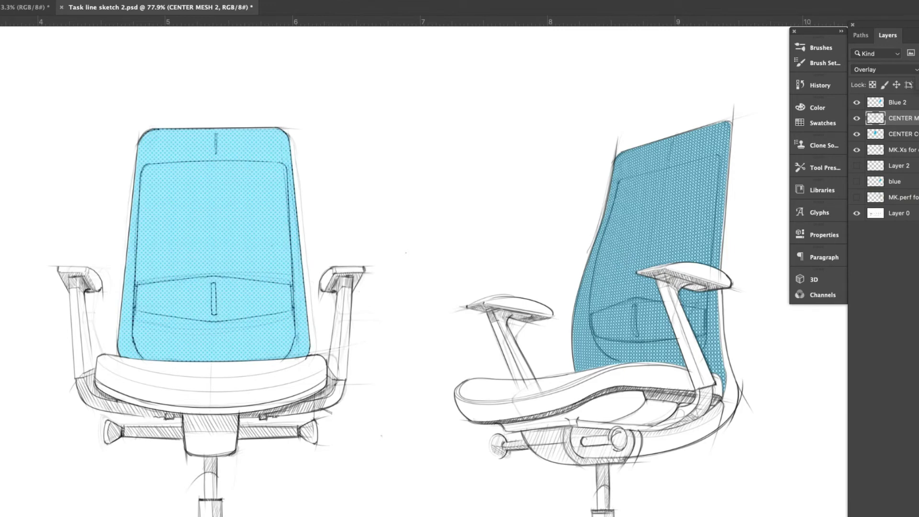
scroll(366, 373, down, 3)
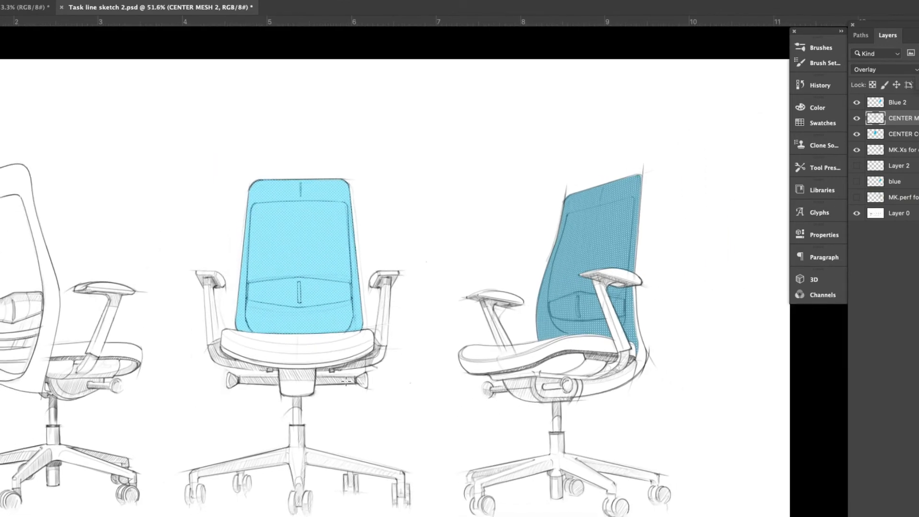
scroll(352, 388, up, 6)
scroll(377, 328, down, 4)
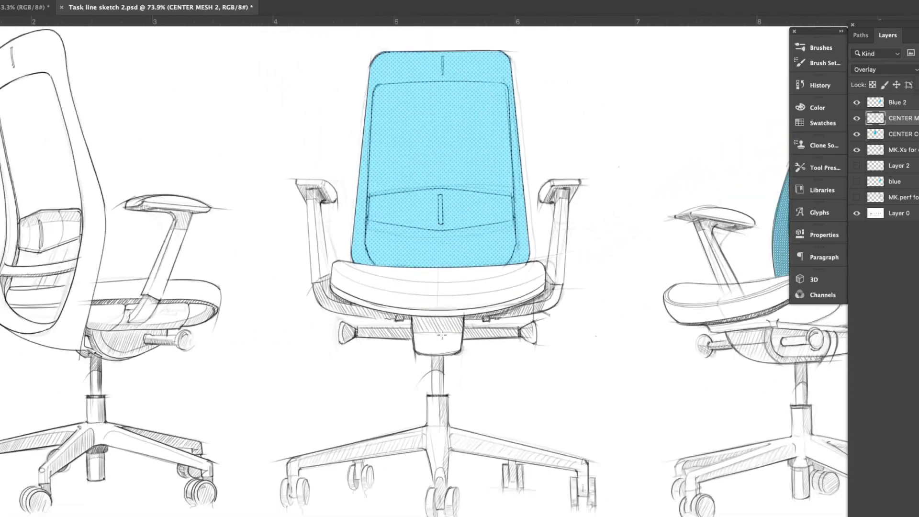
scroll(560, 71, up, 3)
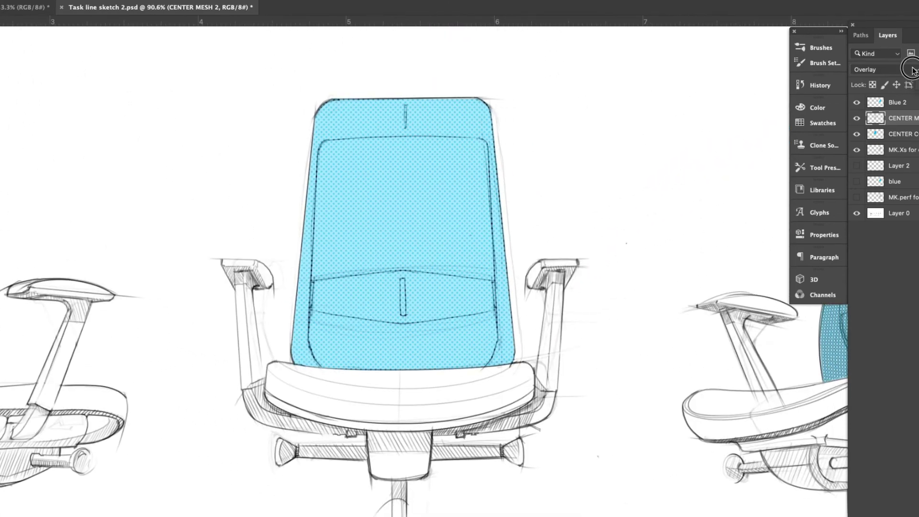
Step: Try the Multiply blending mode on the CENTER MESH 2 layer, then return it to Normal with reduced opacity
click(912, 70)
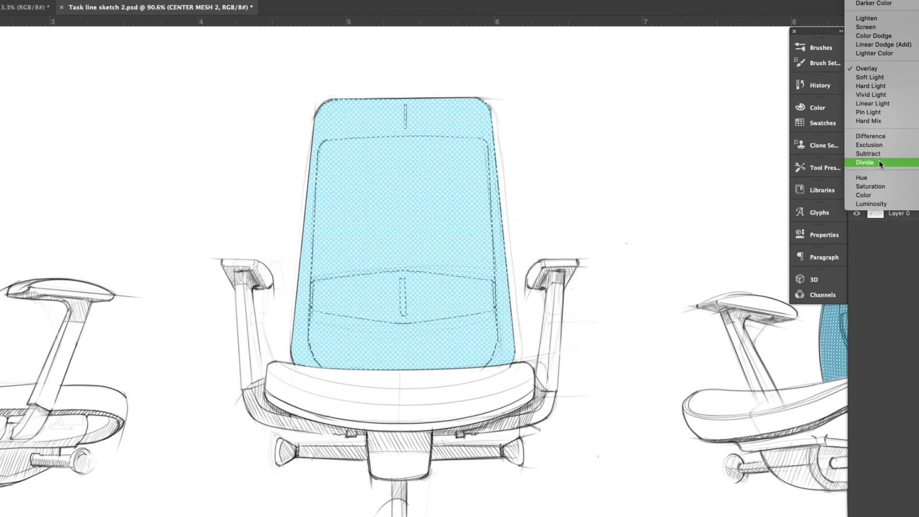
click(885, 1)
click(905, 51)
click(908, 50)
click(895, 69)
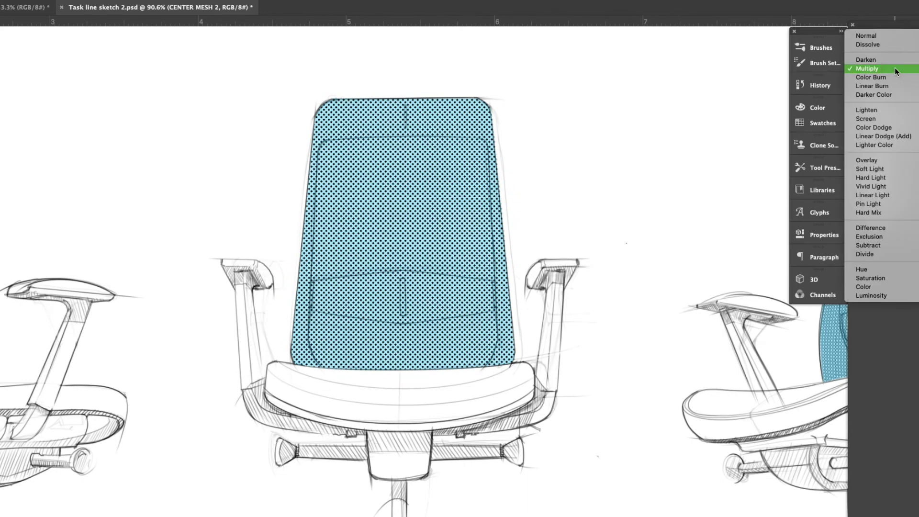
click(889, 38)
drag(918, 70, 916, 85)
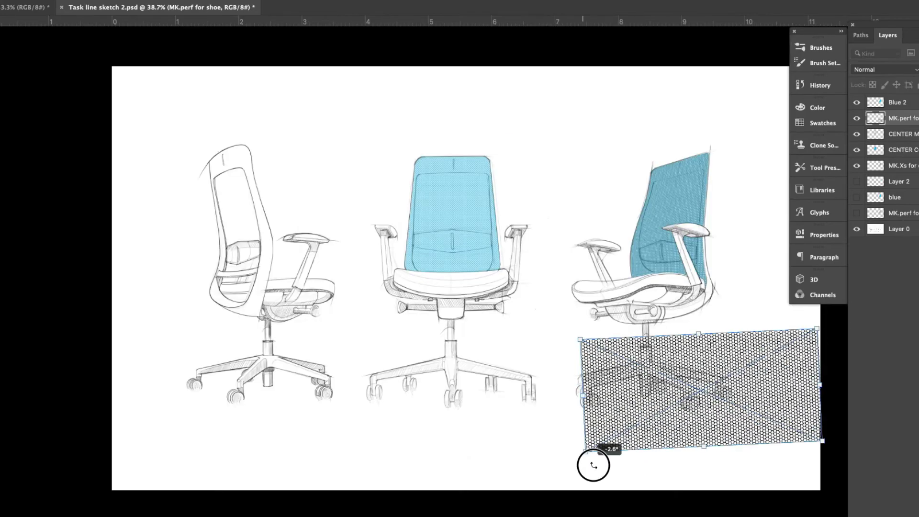
Step: Rotate the placed MK.perf pattern upright, scale it to cover the backrest of the leftmost chair view, and commit the placement
drag(593, 464, 627, 237)
drag(720, 437, 261, 280)
drag(296, 114, 274, 147)
drag(254, 279, 260, 261)
drag(192, 332, 199, 314)
drag(286, 131, 281, 143)
drag(262, 234, 256, 233)
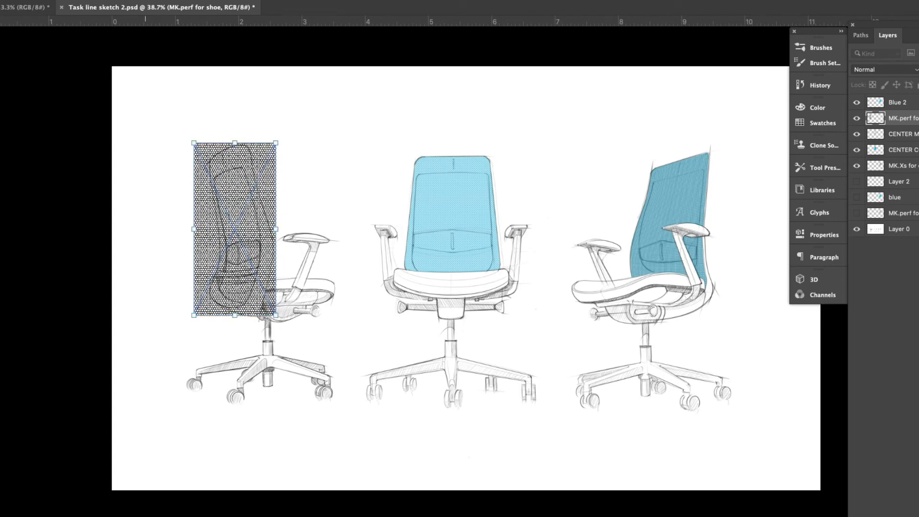
key(Return)
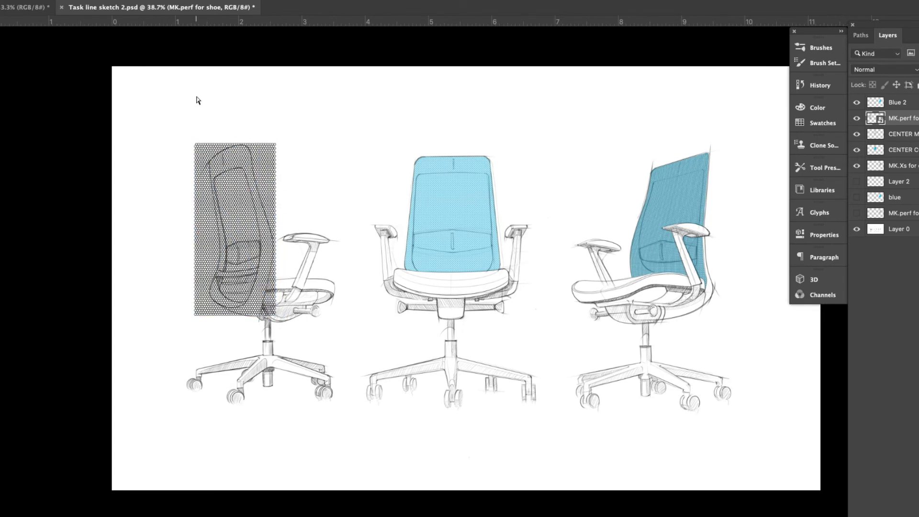
Step: Rasterize the perforated pattern layer and distort it so its upper edge rises to the right, with the lower edge pulled up slightly
right_click(897, 129)
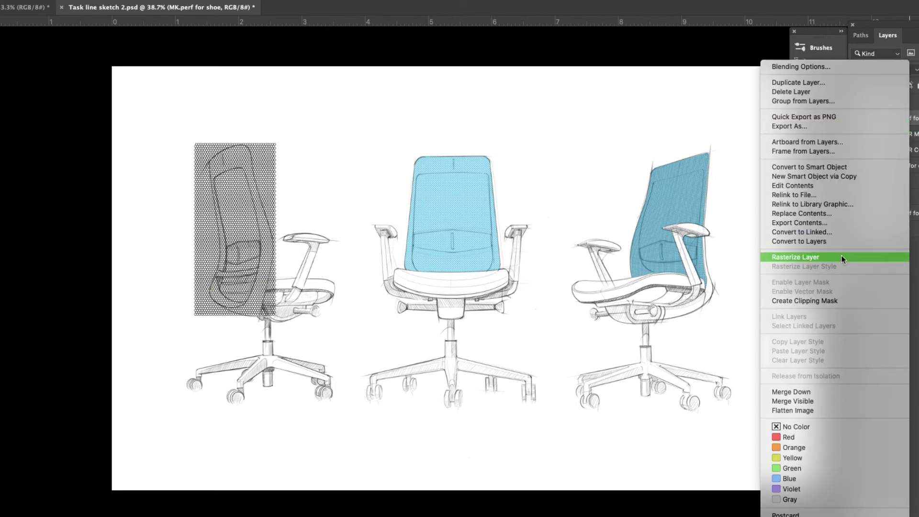
click(790, 257)
click(74, 1)
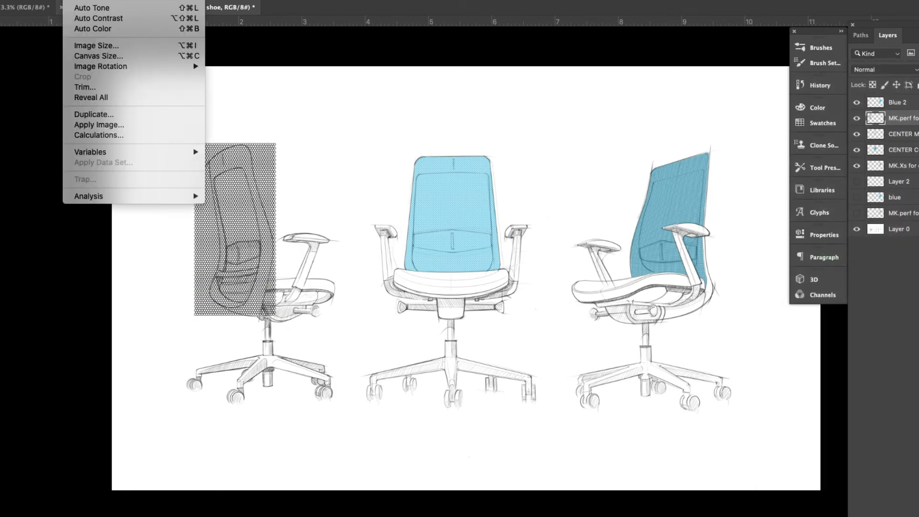
mouse_move(49, 0)
mouse_move(153, 214)
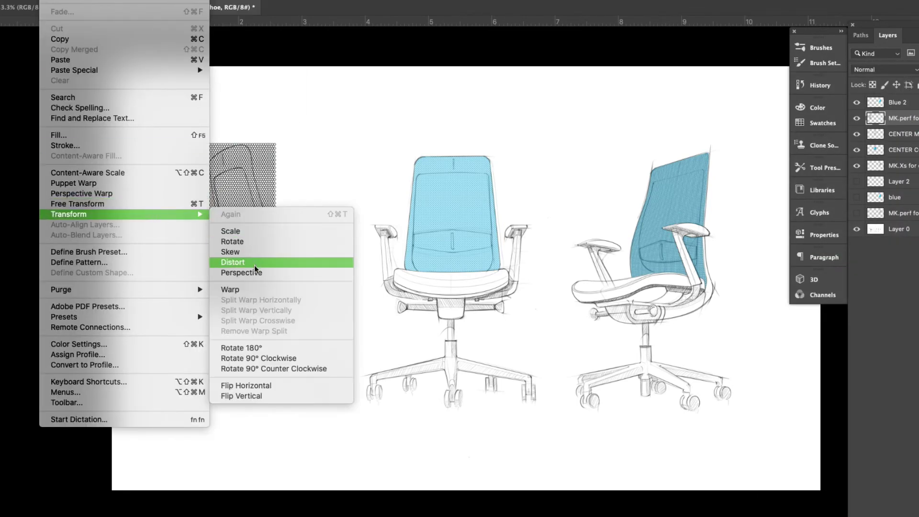
click(254, 262)
drag(194, 144, 196, 165)
drag(275, 143, 270, 125)
drag(194, 315, 195, 314)
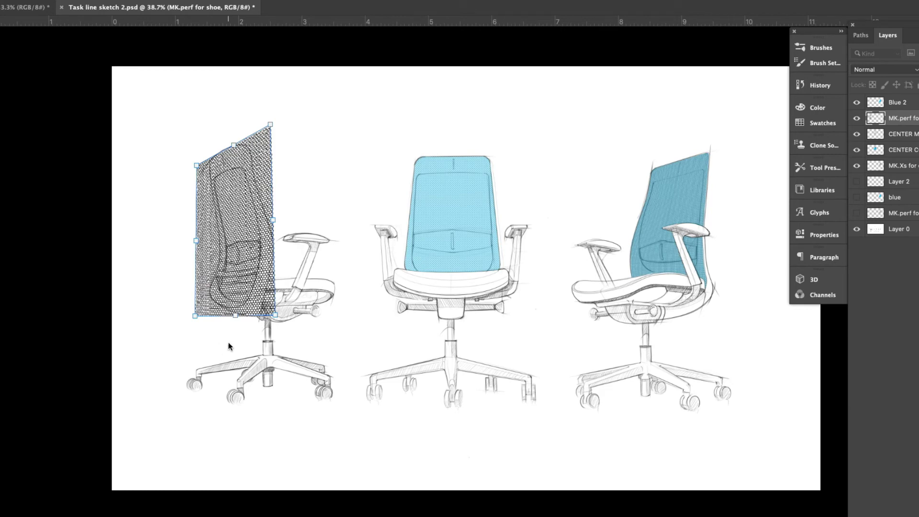
drag(235, 316, 235, 310)
key(Return)
Step: Warp the perforated pattern on the leftmost chair so its left edge bends inward along the backrest's left contour
click(72, 0)
mouse_move(50, 0)
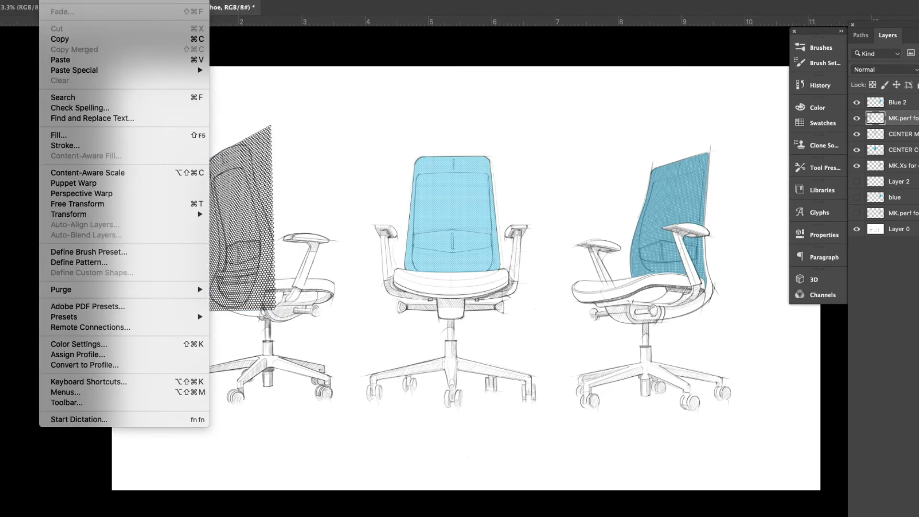
mouse_move(120, 214)
click(265, 289)
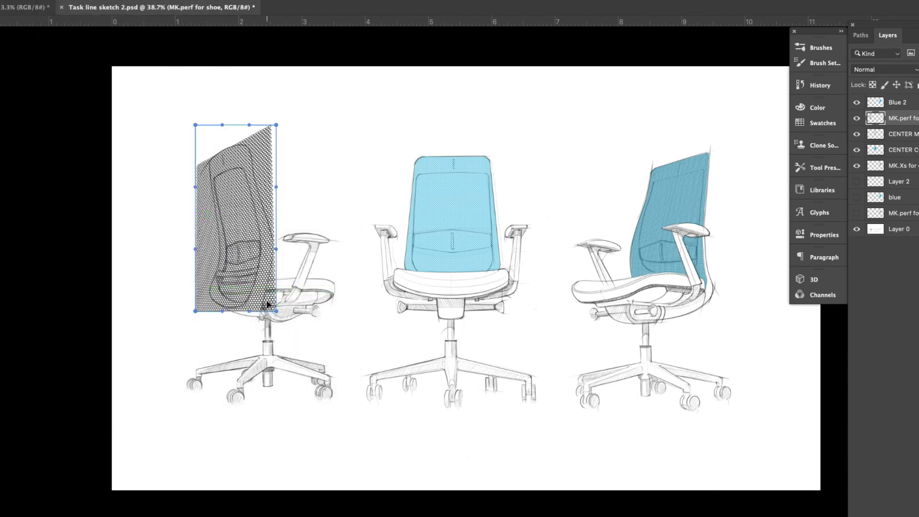
drag(197, 248, 238, 249)
drag(195, 187, 200, 175)
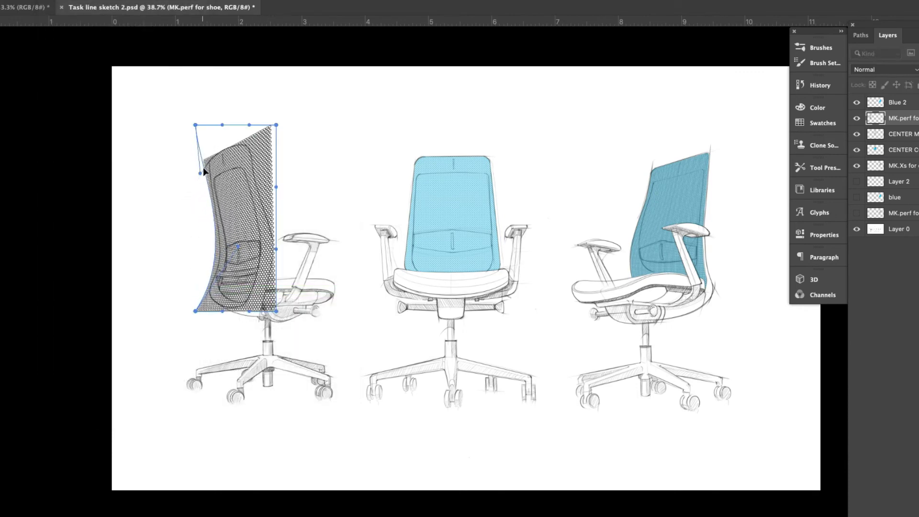
Step: Bulge the pattern's right edge outward, pull its upper right corner in and down to suit the backrest, and commit the warp
drag(241, 249, 296, 247)
drag(277, 187, 292, 189)
drag(276, 126, 263, 132)
drag(292, 189, 285, 198)
drag(277, 311, 274, 310)
key(Return)
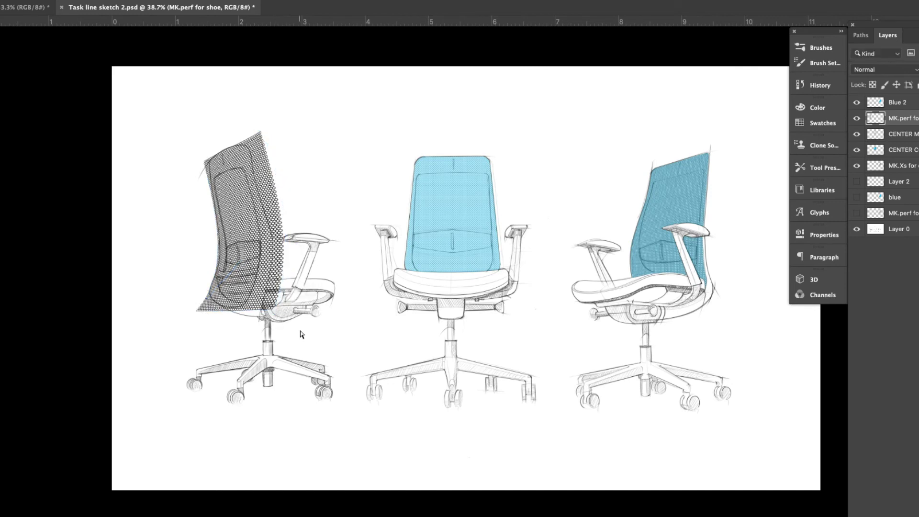
Step: Load the MESH 3 path as a selection around the leftmost backrest's mesh openings
click(861, 36)
click(912, 82)
click(918, 35)
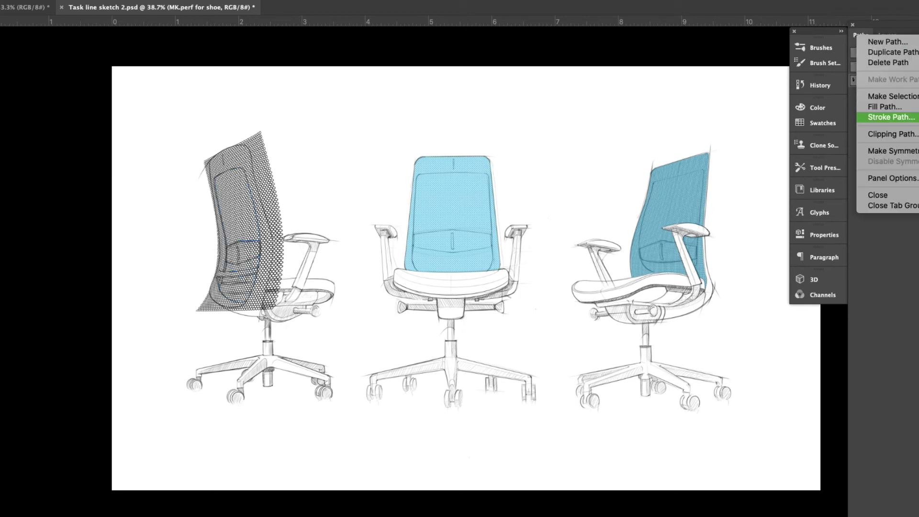
click(893, 97)
click(575, 235)
Step: Invert the selection and delete the perforated pattern outside the leftmost backrest's mesh openings
click(166, 1)
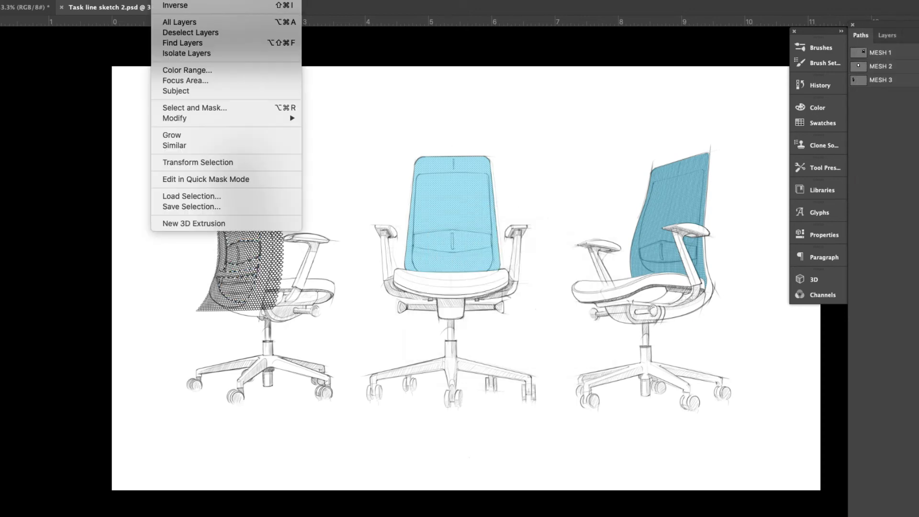
click(206, 5)
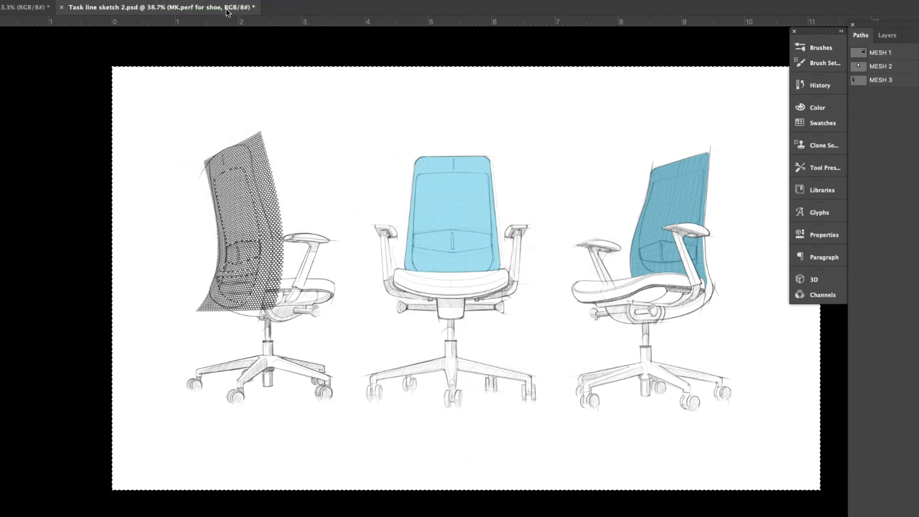
key(Delete)
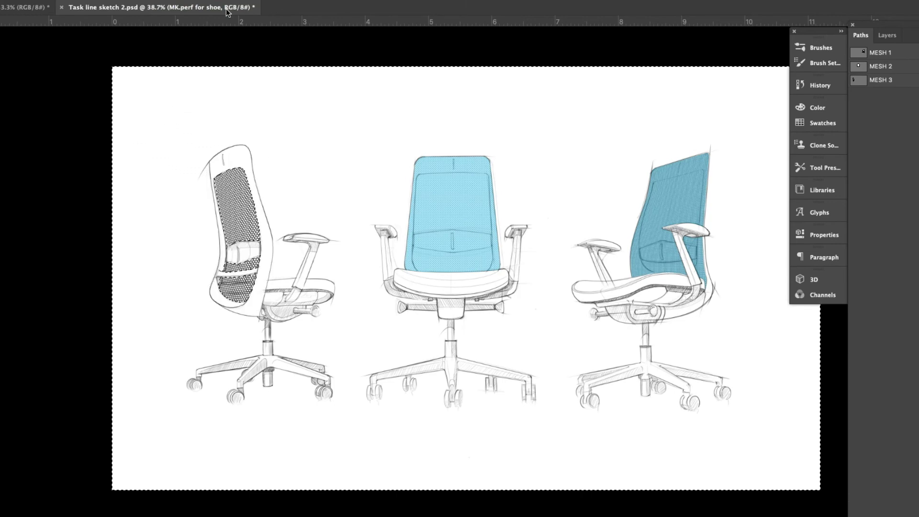
Step: Add a new layer directly above the leftmost chair's perforated pattern layer and name it BLUE 3
scroll(206, 272, up, 3)
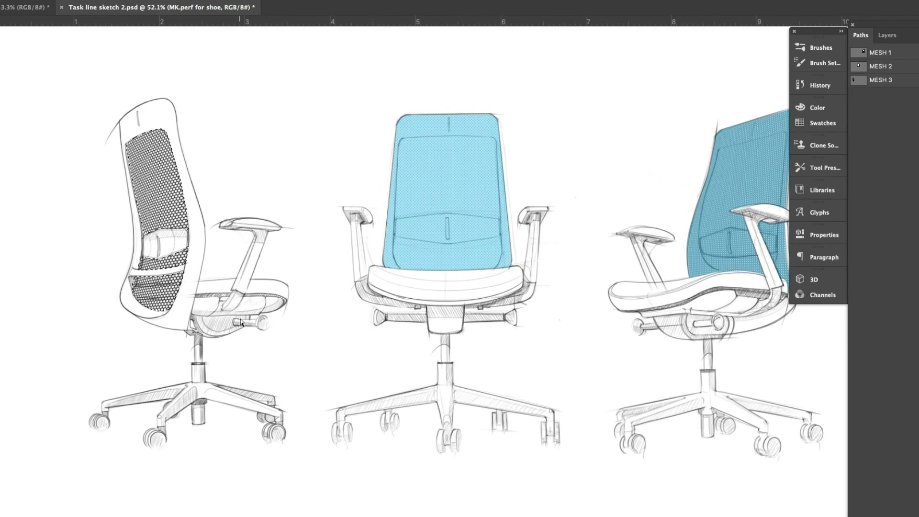
click(887, 35)
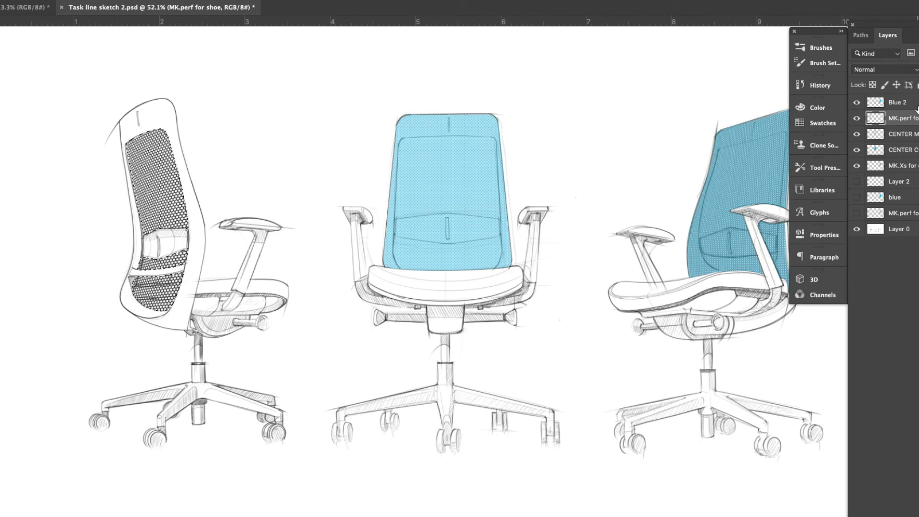
key(alt+shift+super+n)
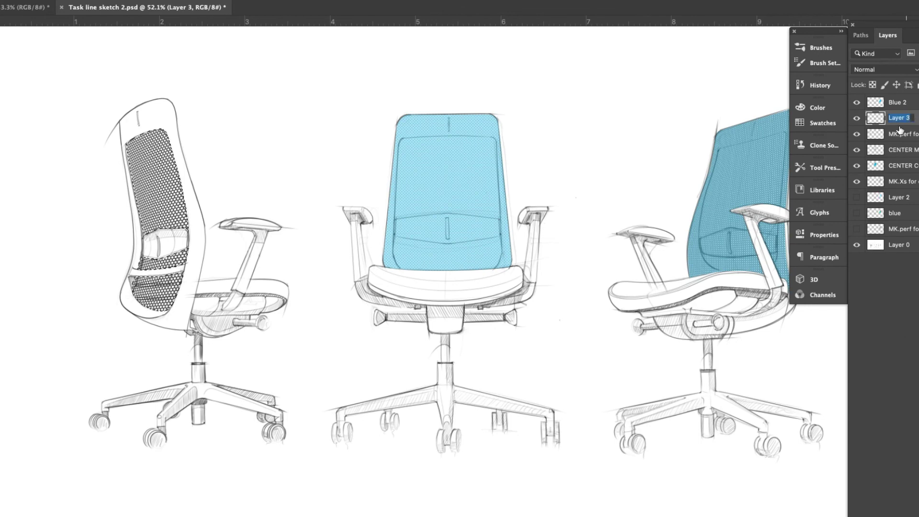
text(BLUE)
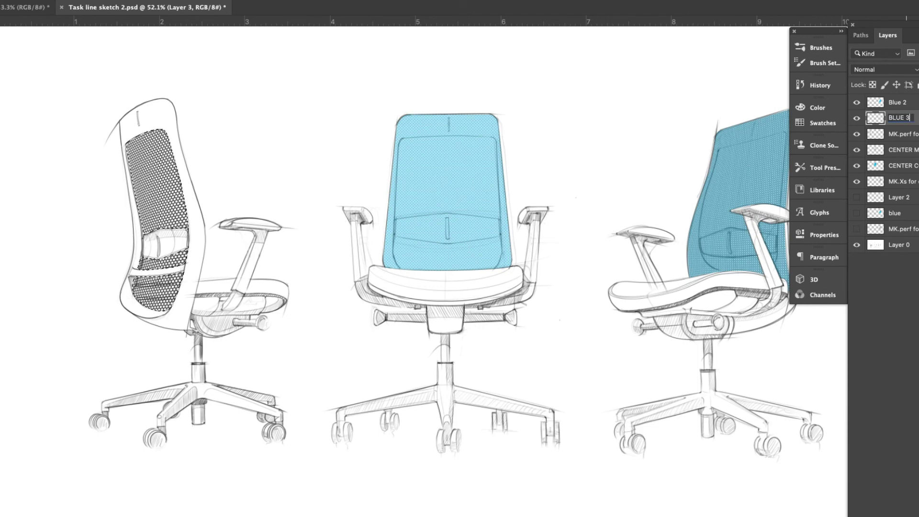